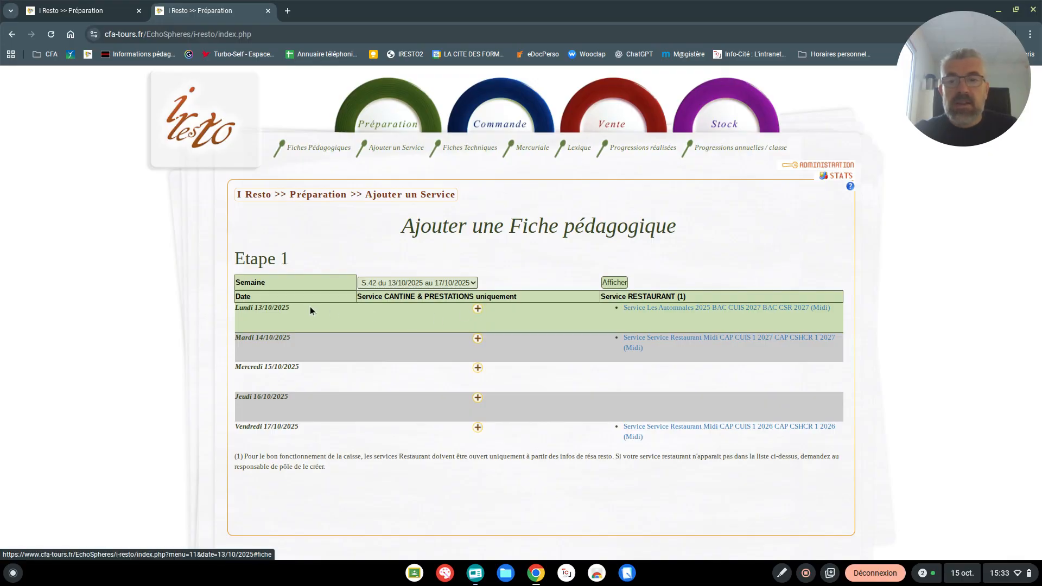
- Start a canteen and prestation service sheet for Lundi 13/10/2025 and set Classe 1 to CAP CUIS 1 2026
click(478, 310)
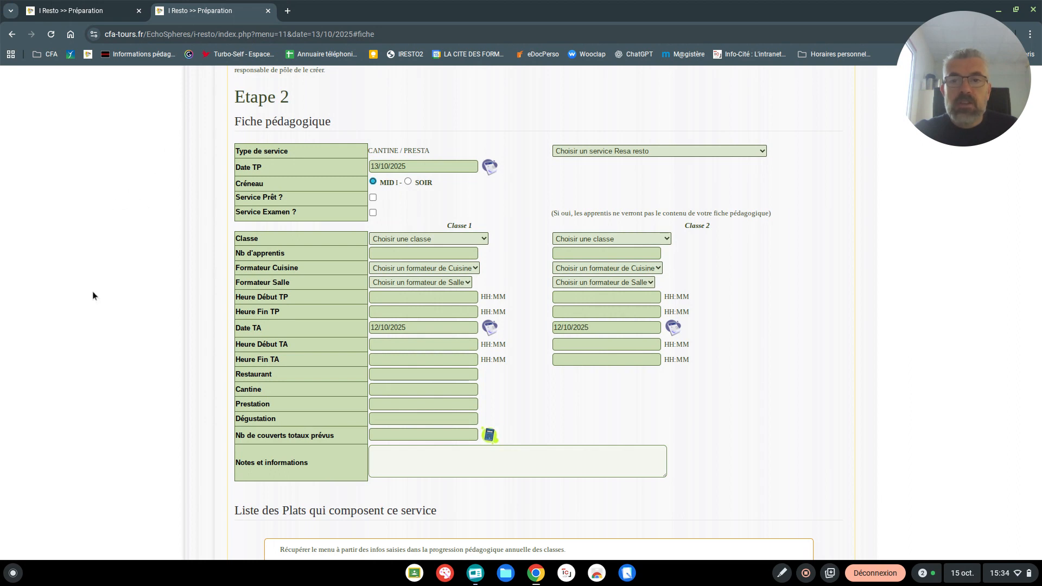
click(401, 239)
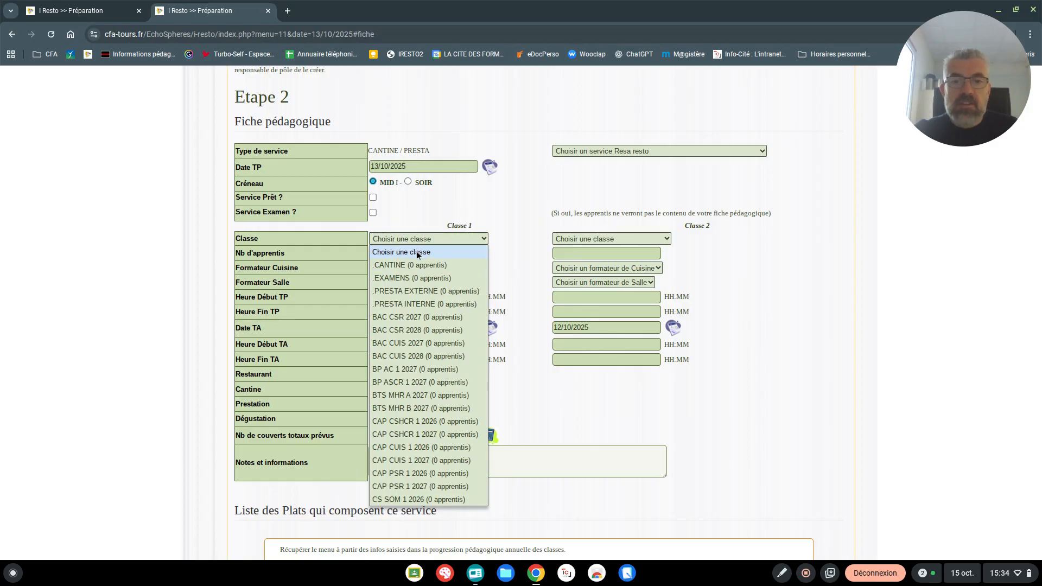
click(409, 240)
click(408, 240)
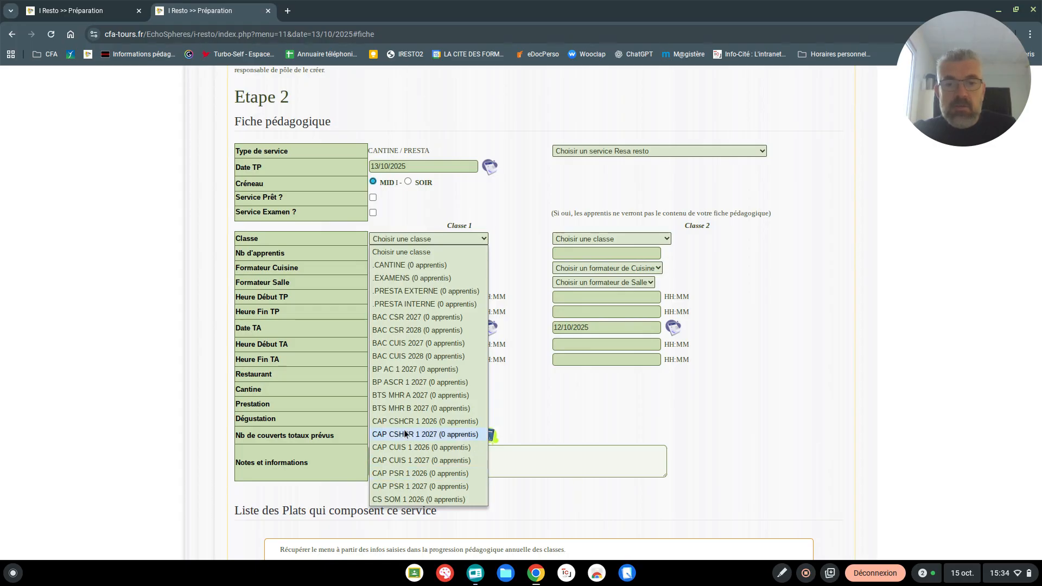
click(404, 434)
click(394, 243)
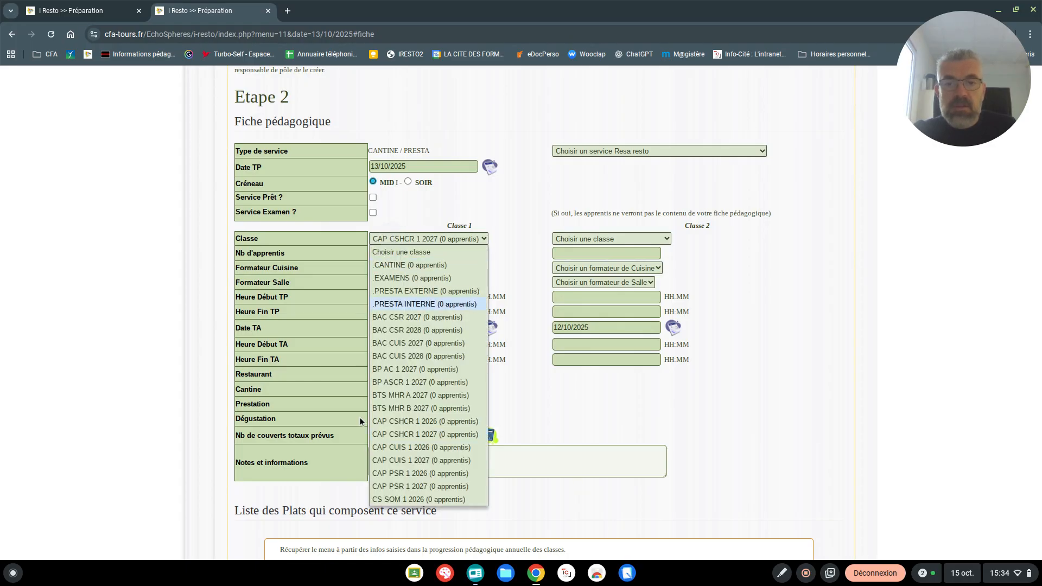
click(395, 448)
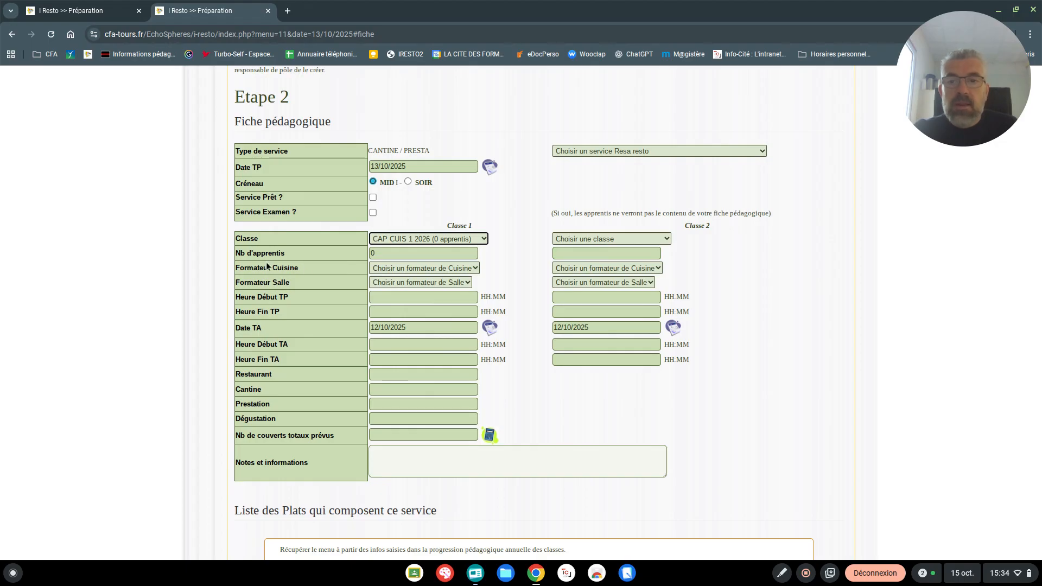
- Assign the first listed instructor as Formateur Cuisine for Classe 1
click(418, 269)
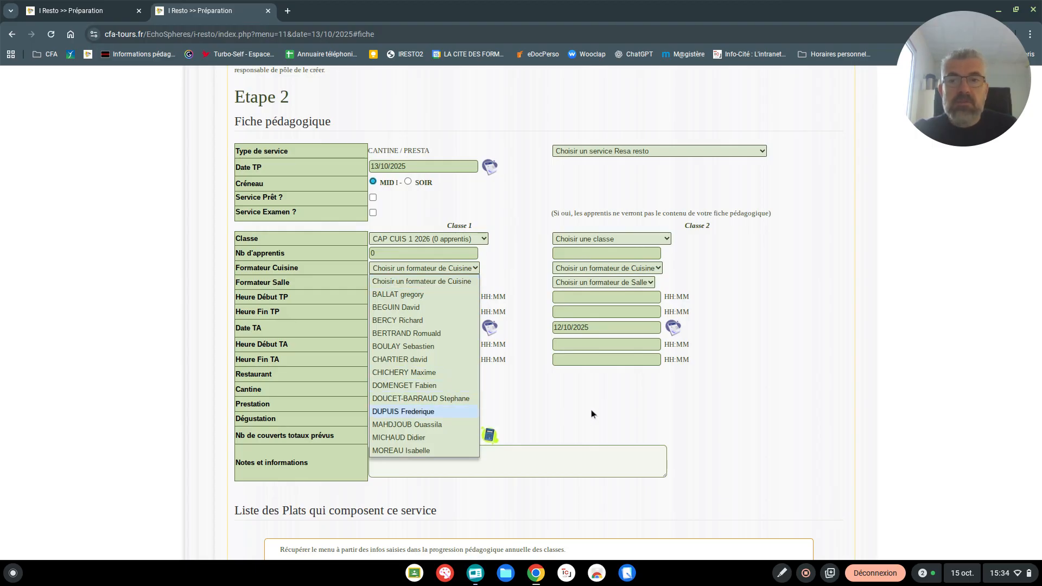
click(623, 414)
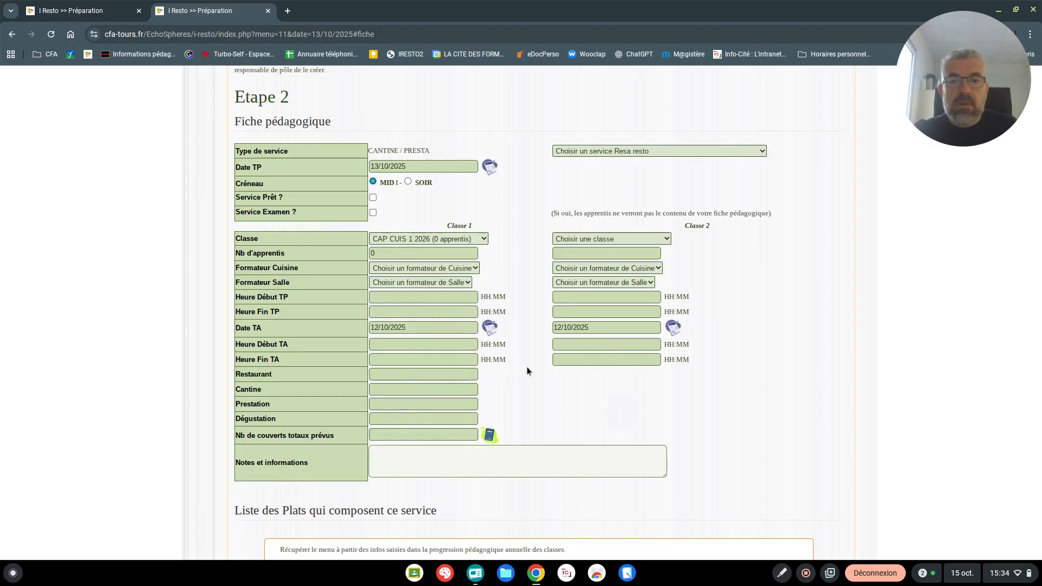
click(405, 268)
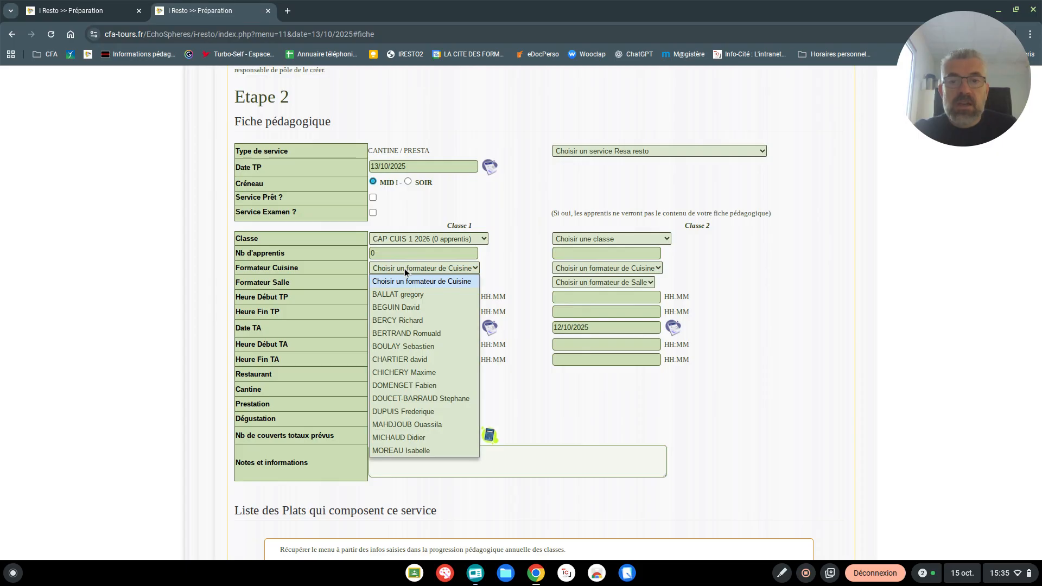
click(413, 294)
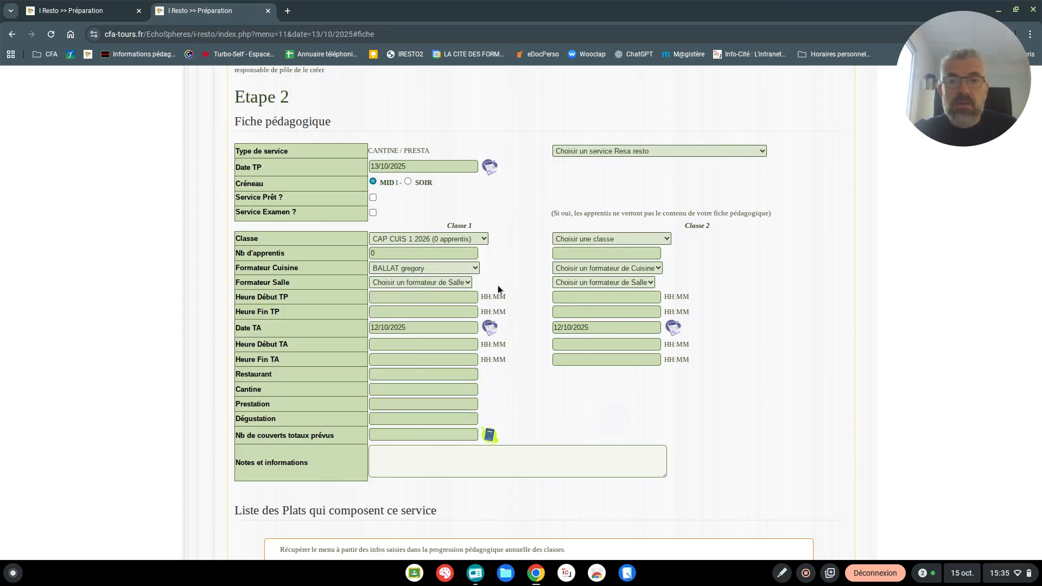
- Set the Cantine covers to 40 and update the total number of planned covers
scroll(434, 233, down, 3)
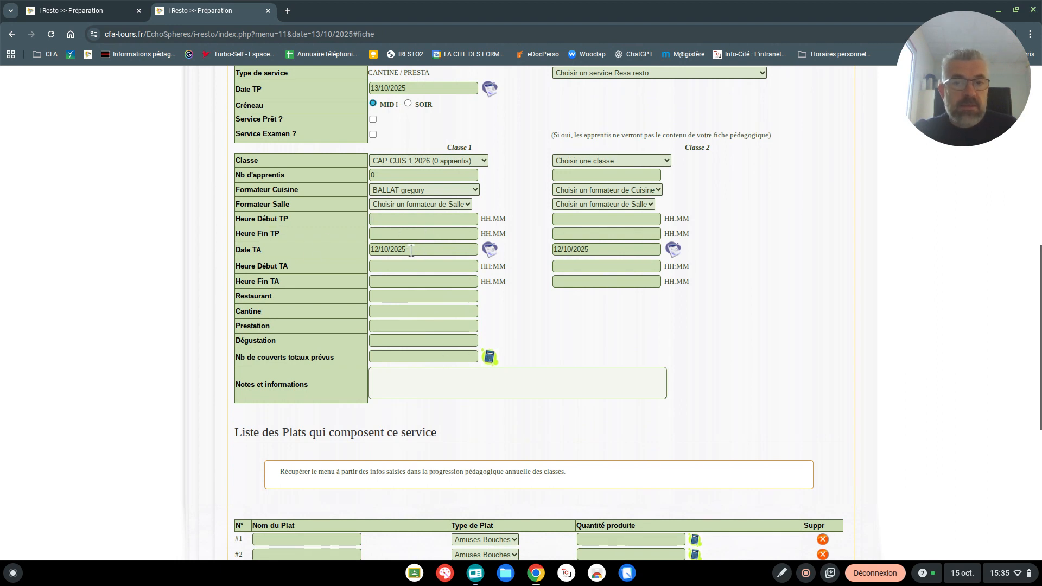
scroll(411, 251, down, 1)
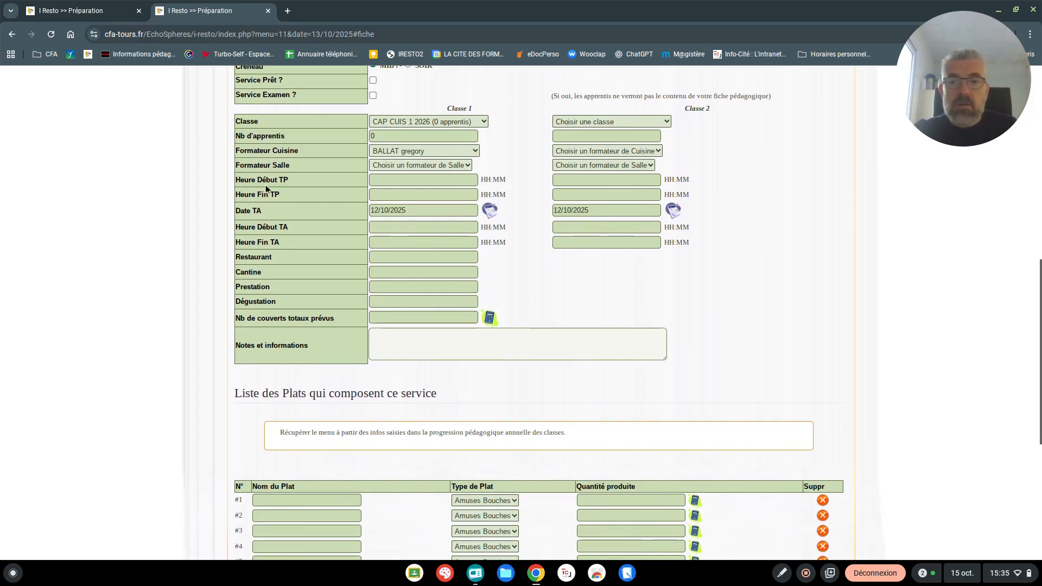
scroll(509, 250, up, 3)
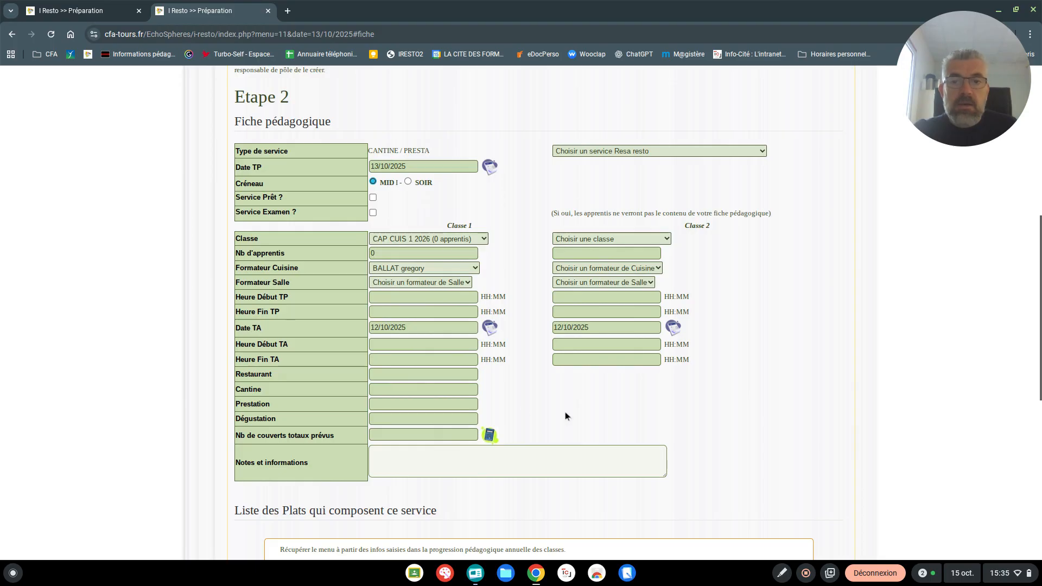
scroll(389, 276, down, 2)
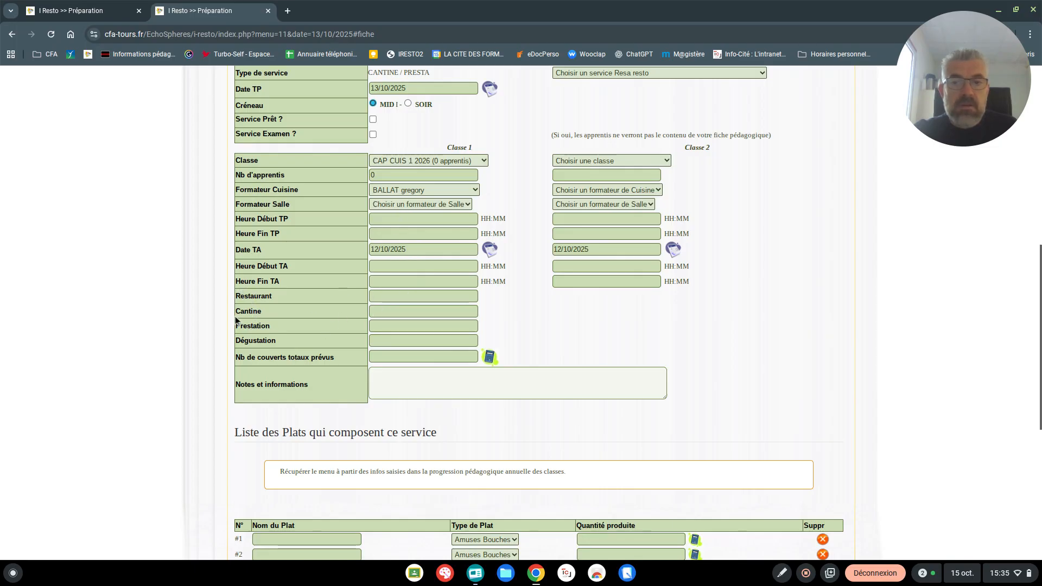
click(378, 312)
text(40)
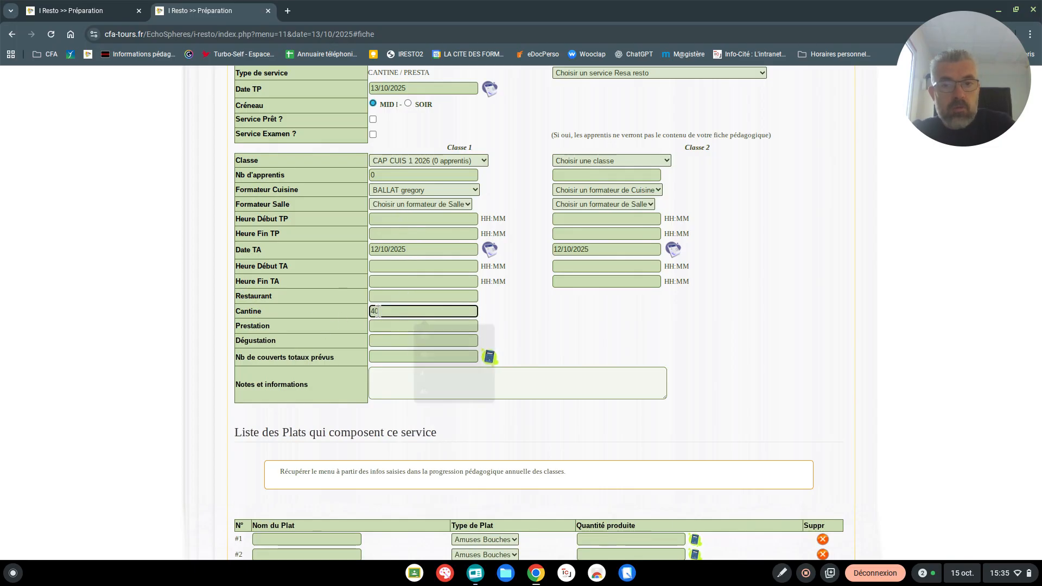
click(557, 329)
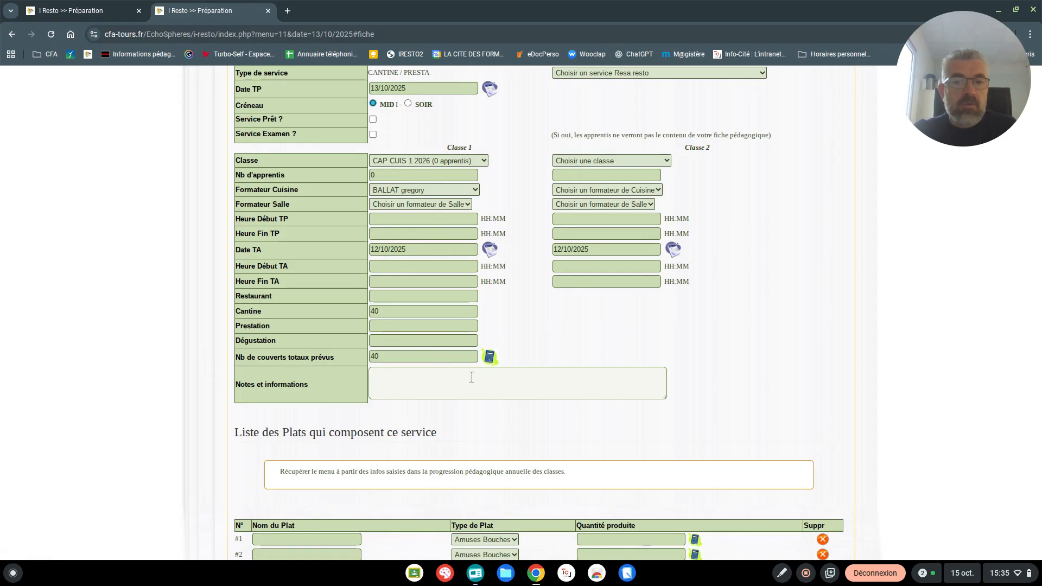
- Set the Dégustation covers to 12 and recalculate the total planned covers
click(375, 341)
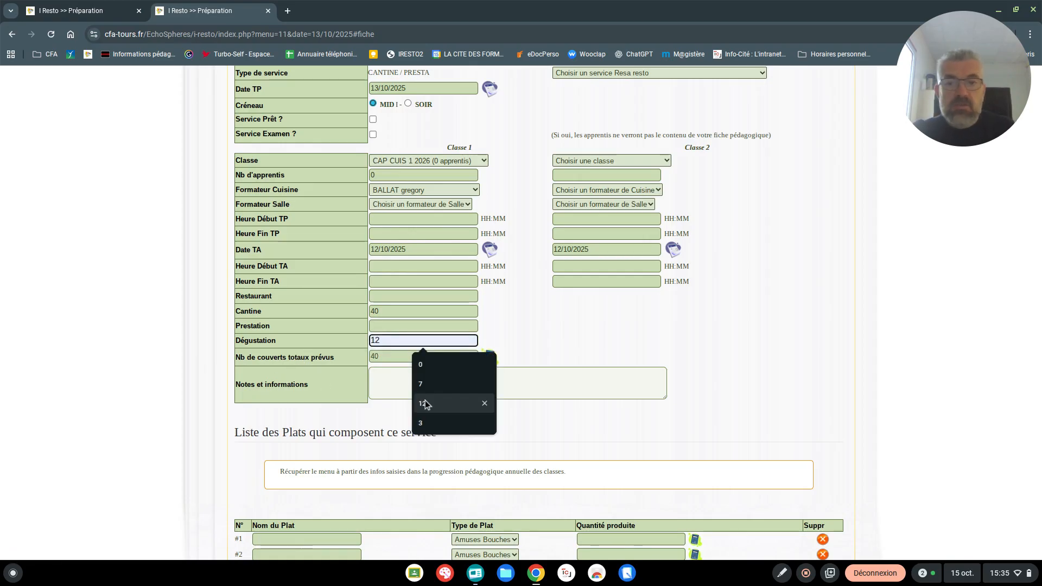
click(431, 403)
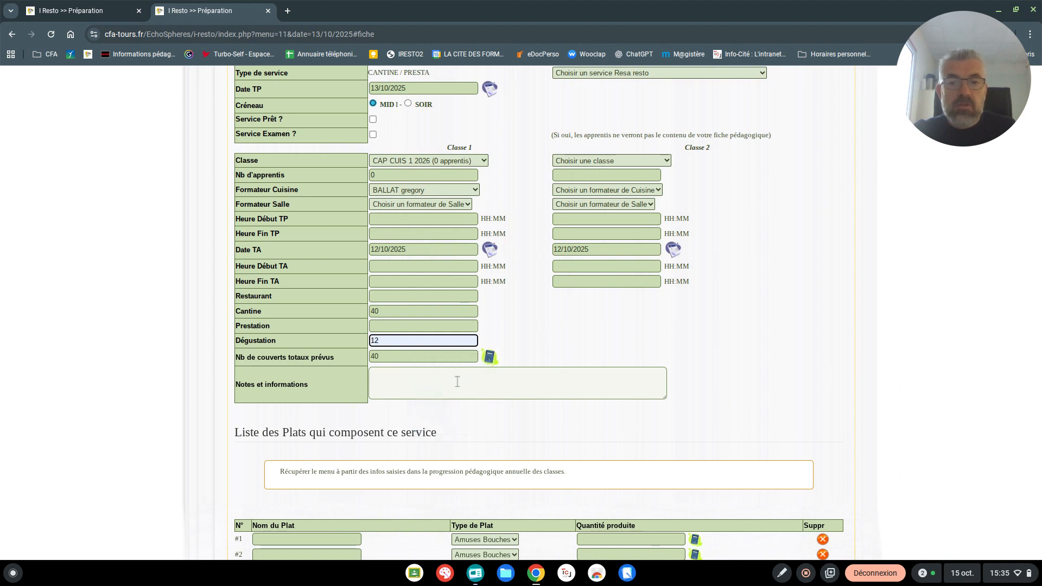
click(489, 357)
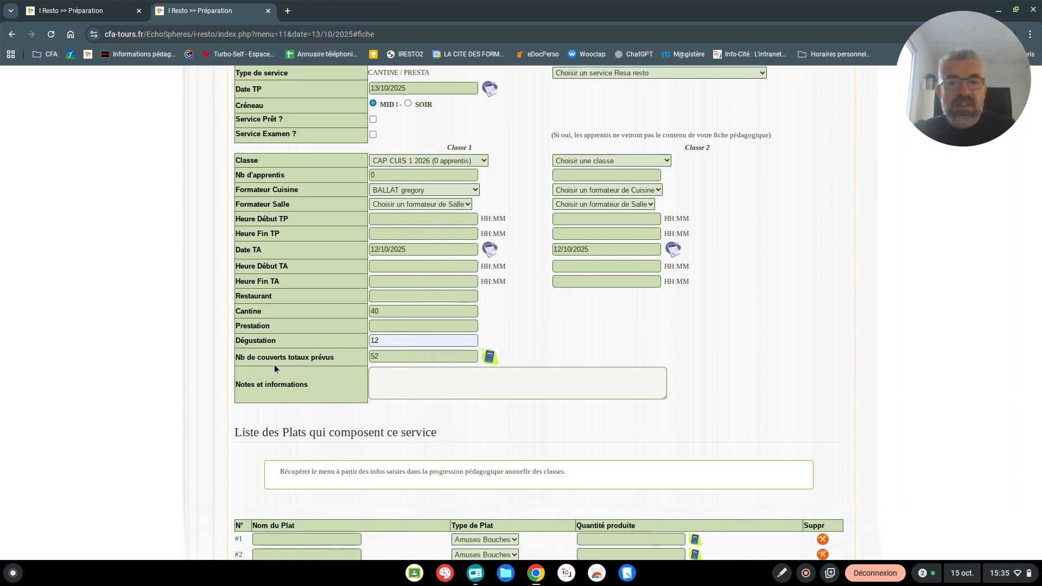
- Clear the Dégustation covers and recalculate the total planned covers
click(383, 341)
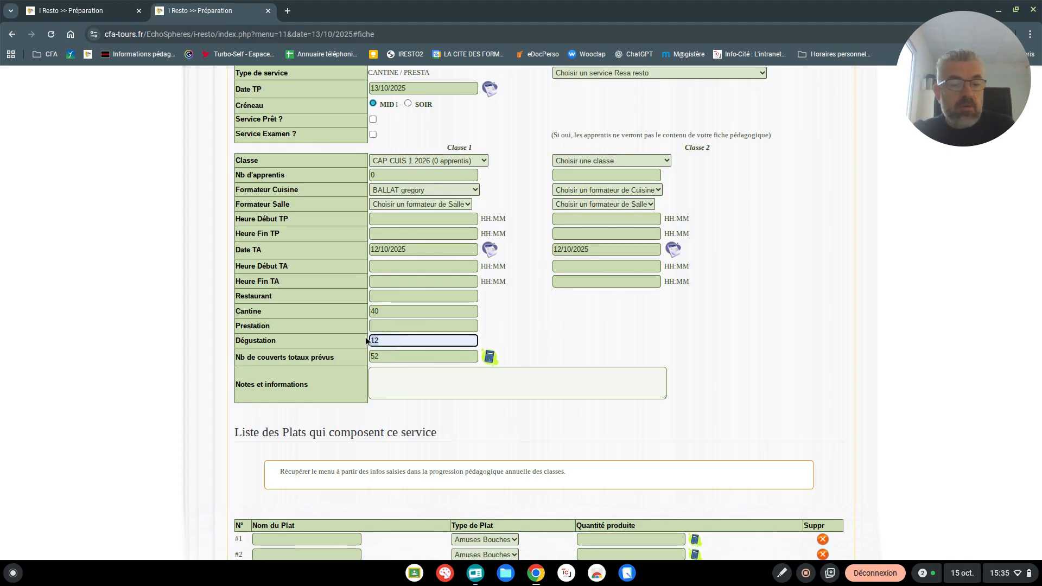
key(BackSpace)
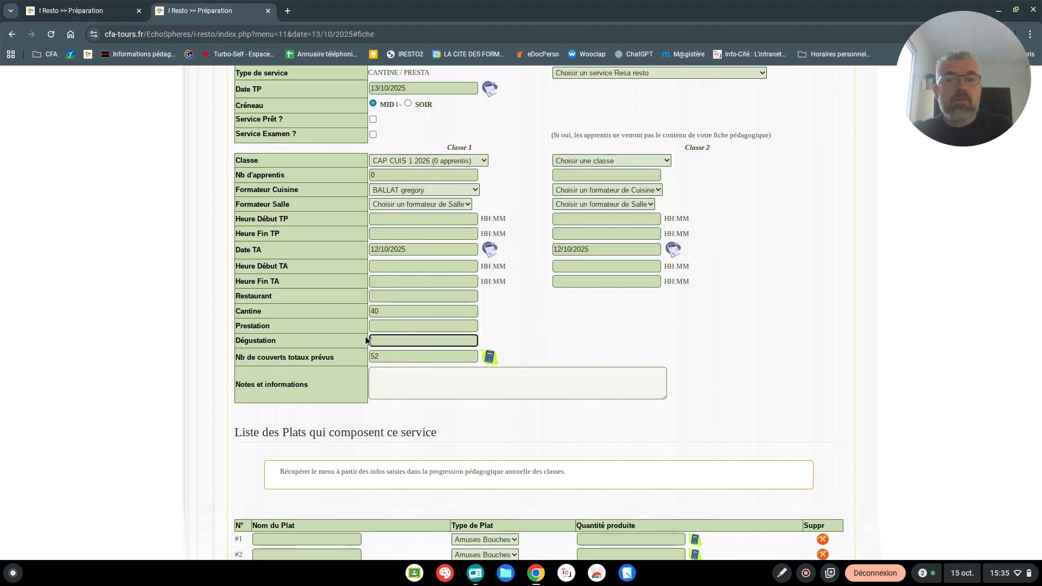
click(599, 325)
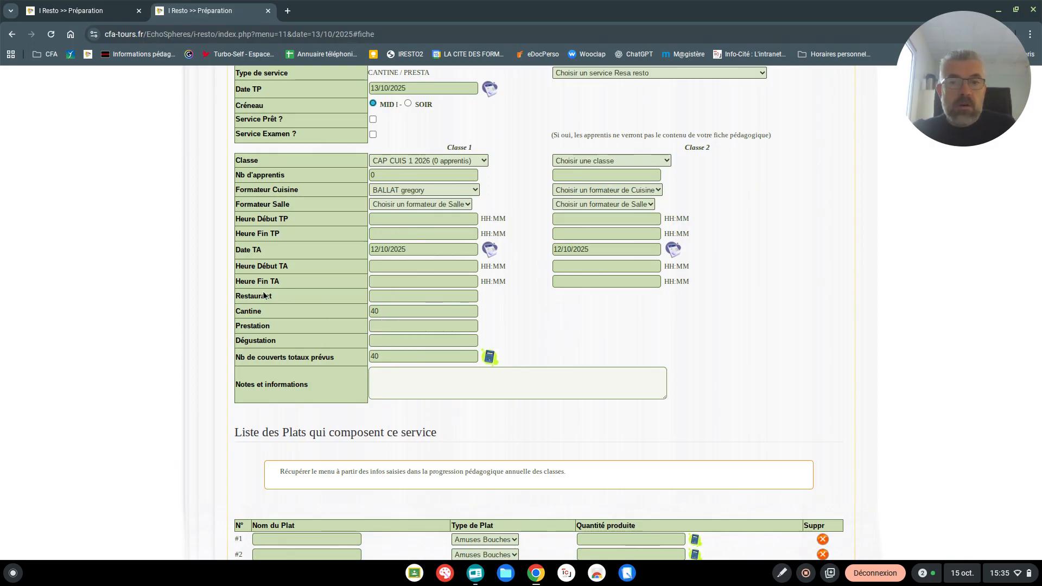
click(374, 296)
click(549, 323)
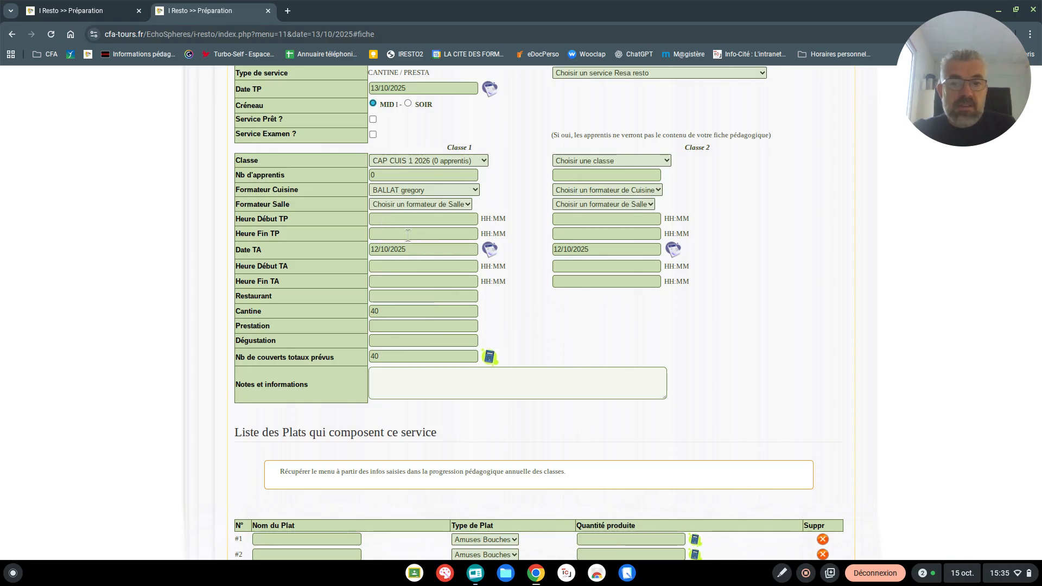
- Enter "tarte bourdaloue" as the name of dish #1 in the service's dish list
scroll(380, 212, down, 5)
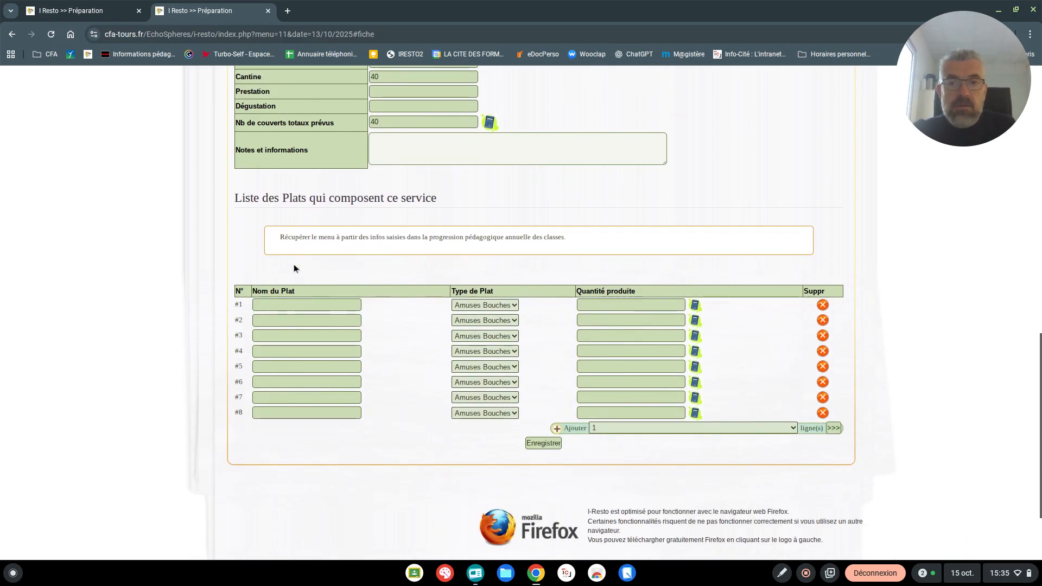
click(280, 306)
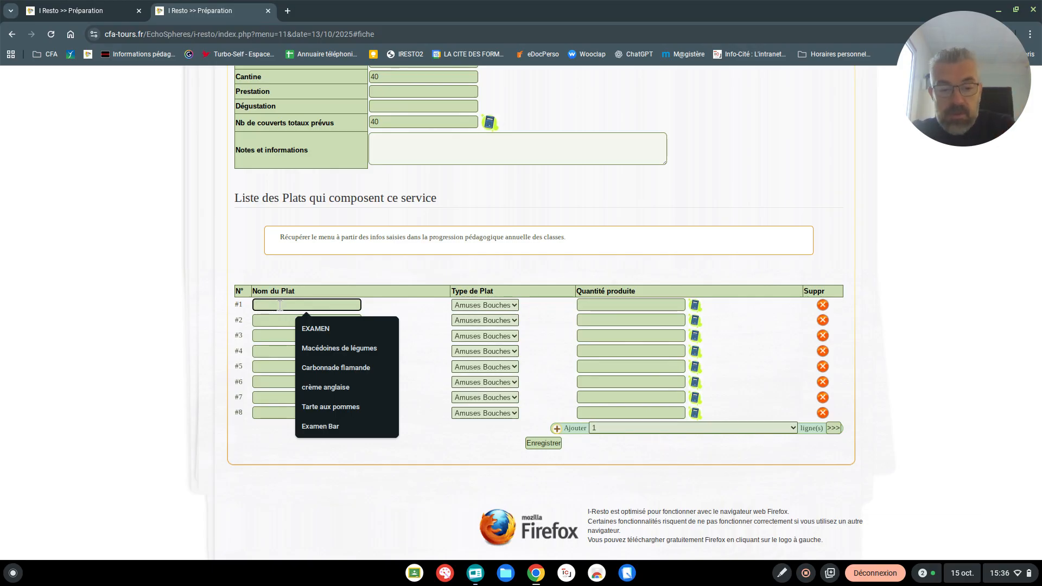
text(tarte)
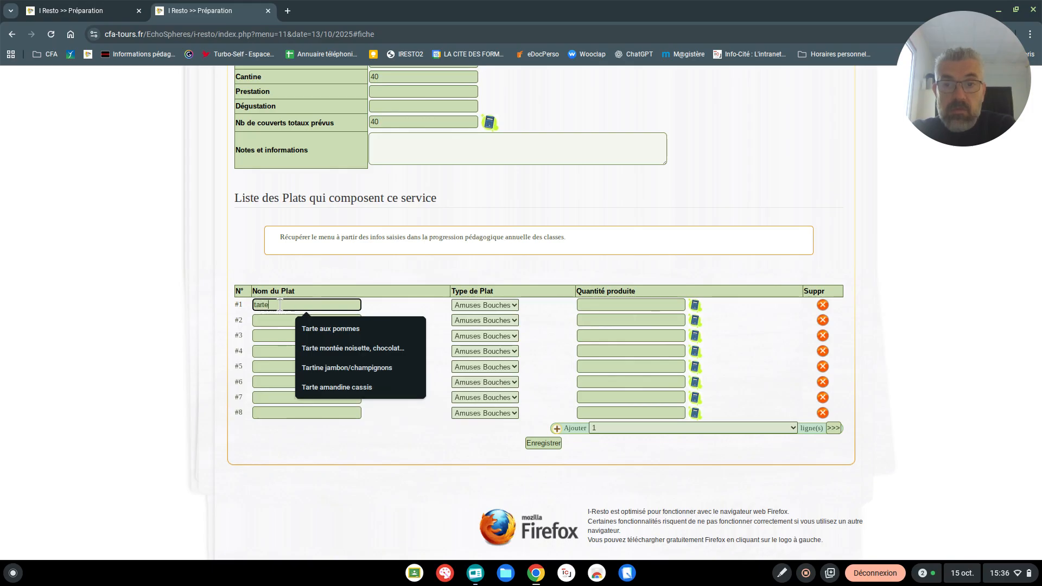
text( bou)
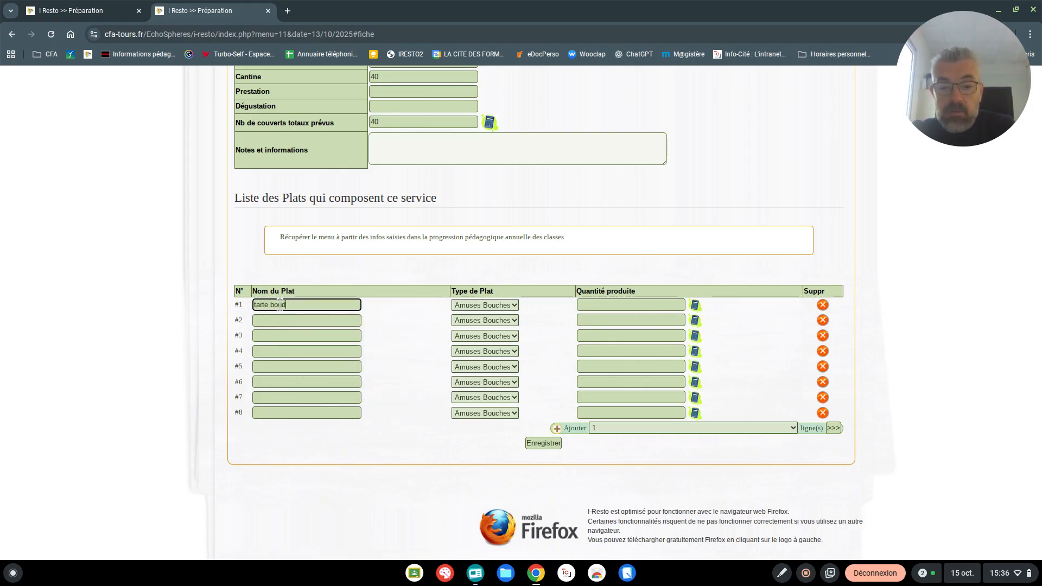
text(rdaloue)
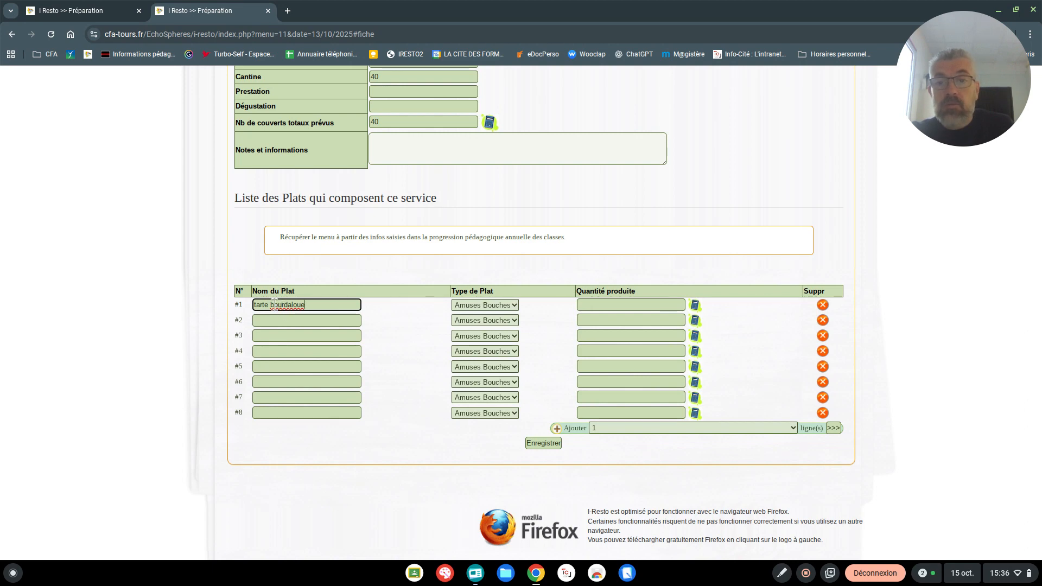
- Capitalize both words in the name of dish #1 so it reads "Tarte Bourdaloue"
right_click(276, 305)
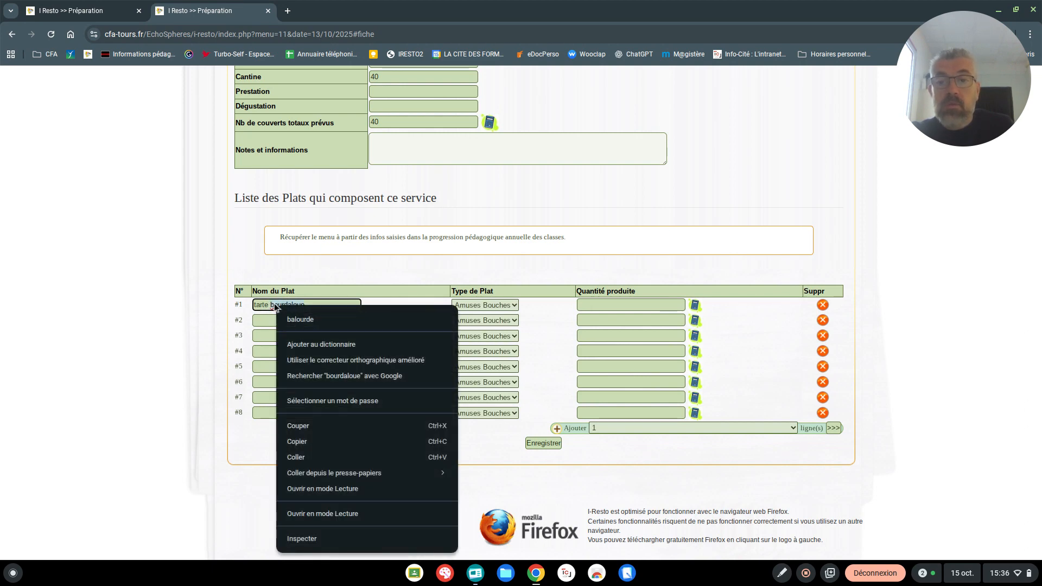
key(Escape)
click(273, 304)
key(BackSpace)
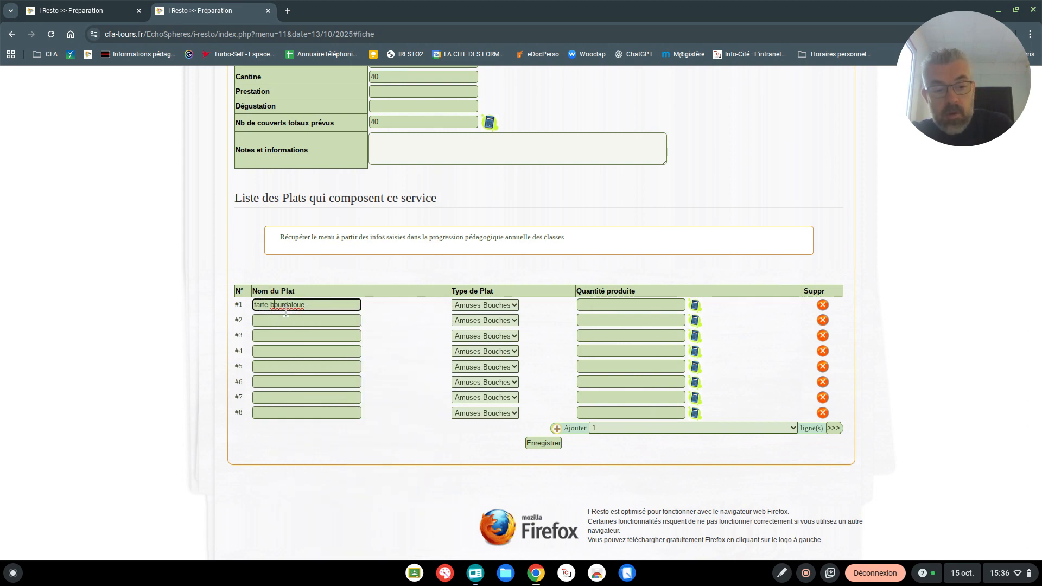
text(B)
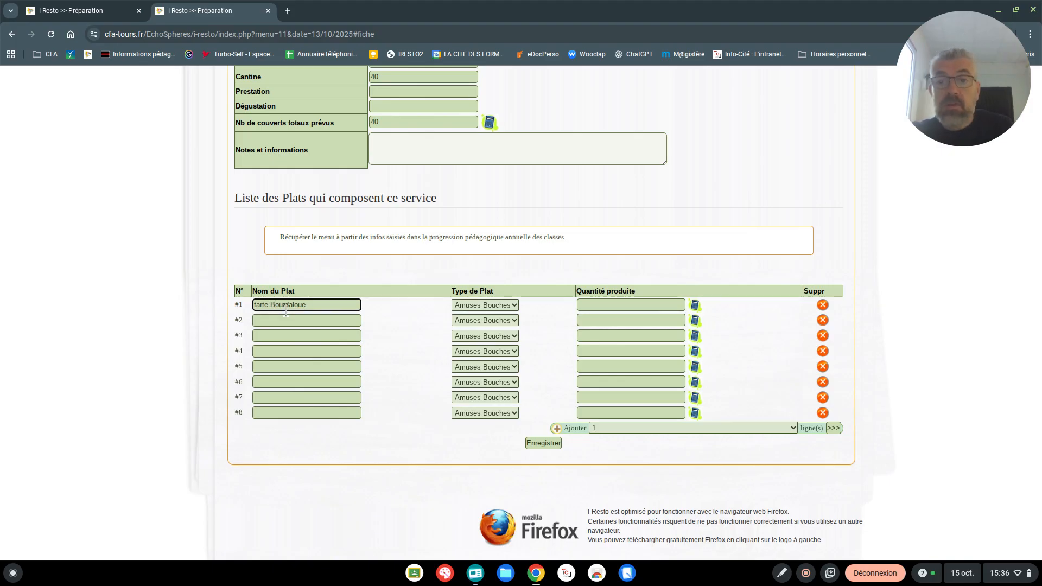
click(256, 305)
key(BackSpace)
text(T)
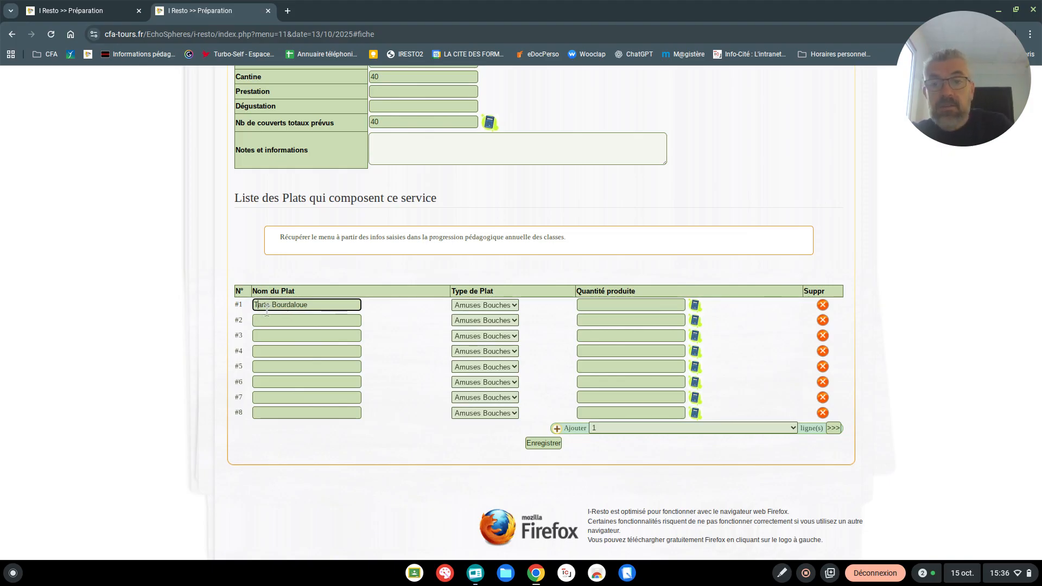
- Set the type of dish #1 to Dessert and its produced quantity to 20
click(461, 306)
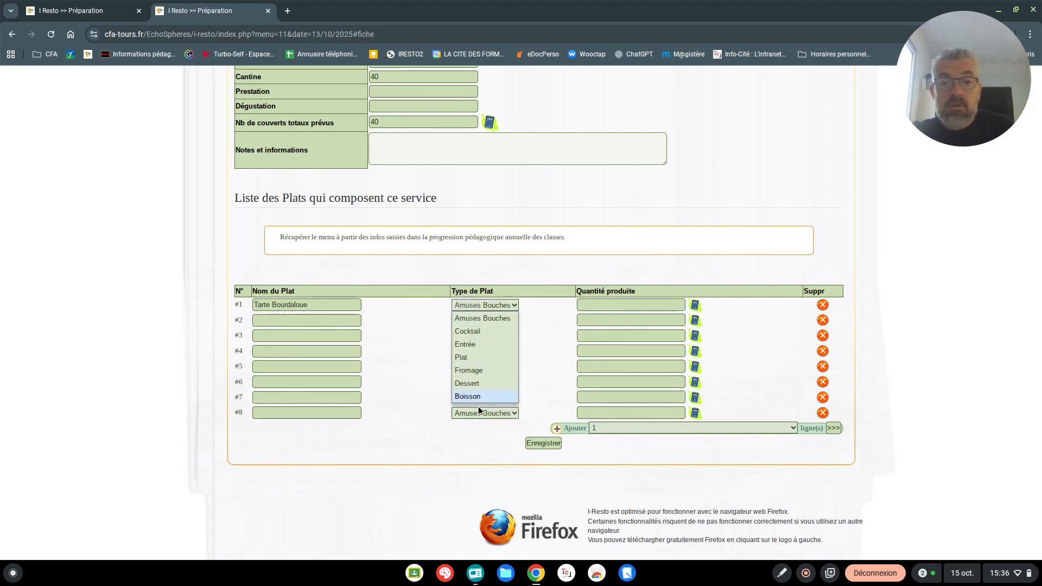
click(478, 382)
click(613, 305)
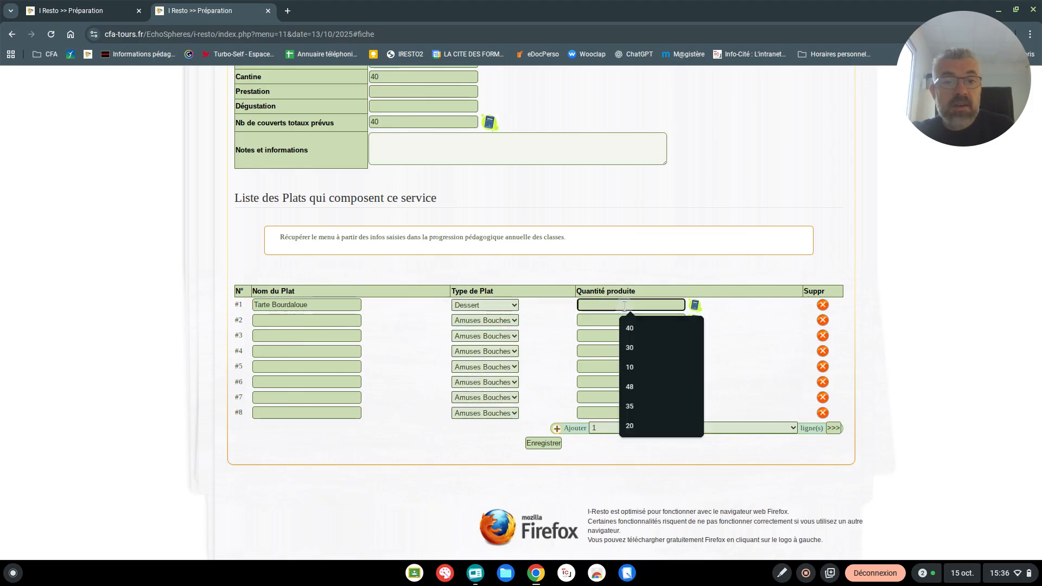
click(696, 306)
drag(588, 305, 561, 305)
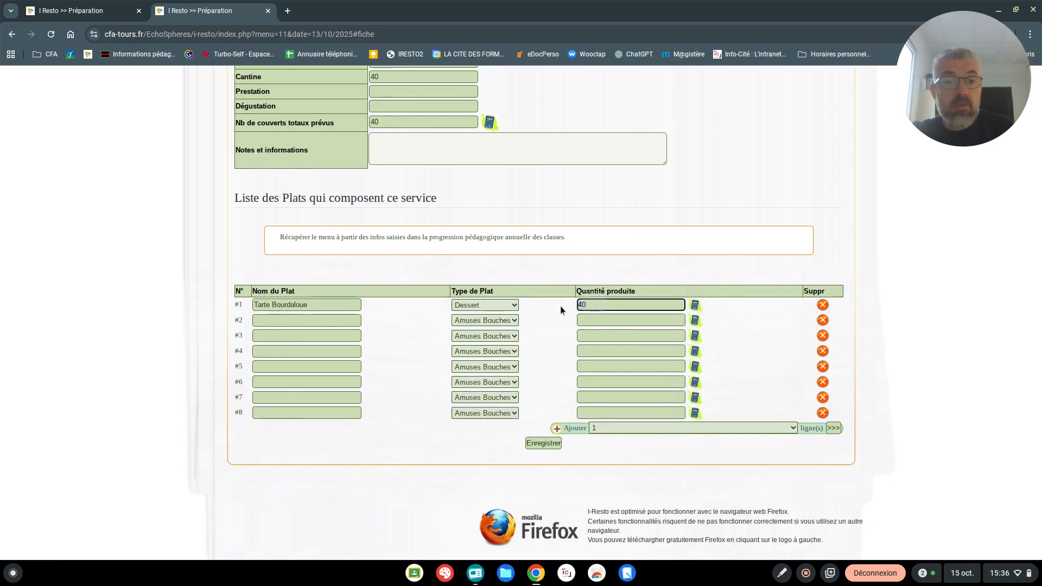
text(20)
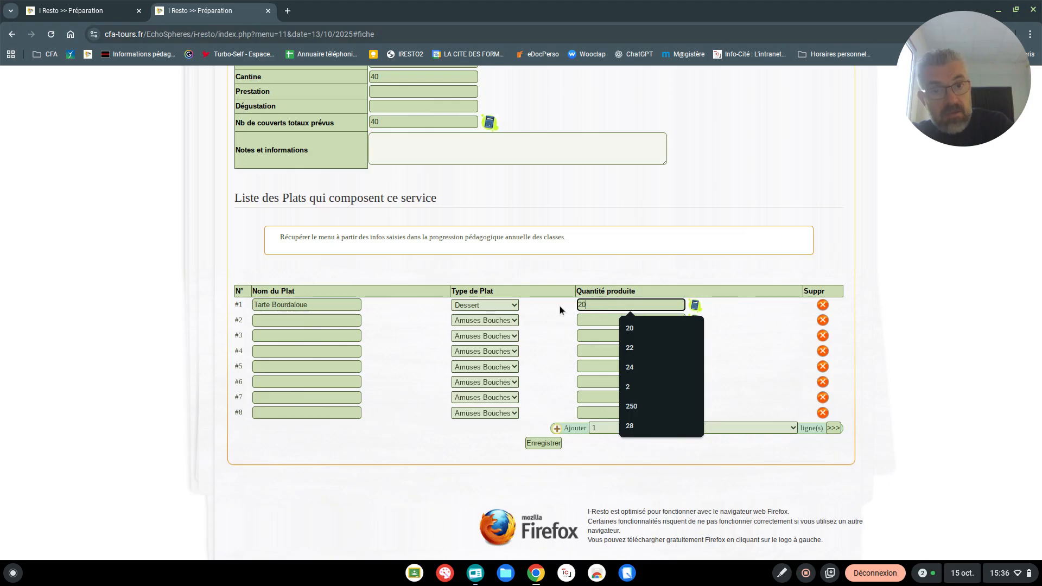
- Fill in dish #2 as "Riz au lait" with the type Dessert and a produced quantity of 20
click(279, 321)
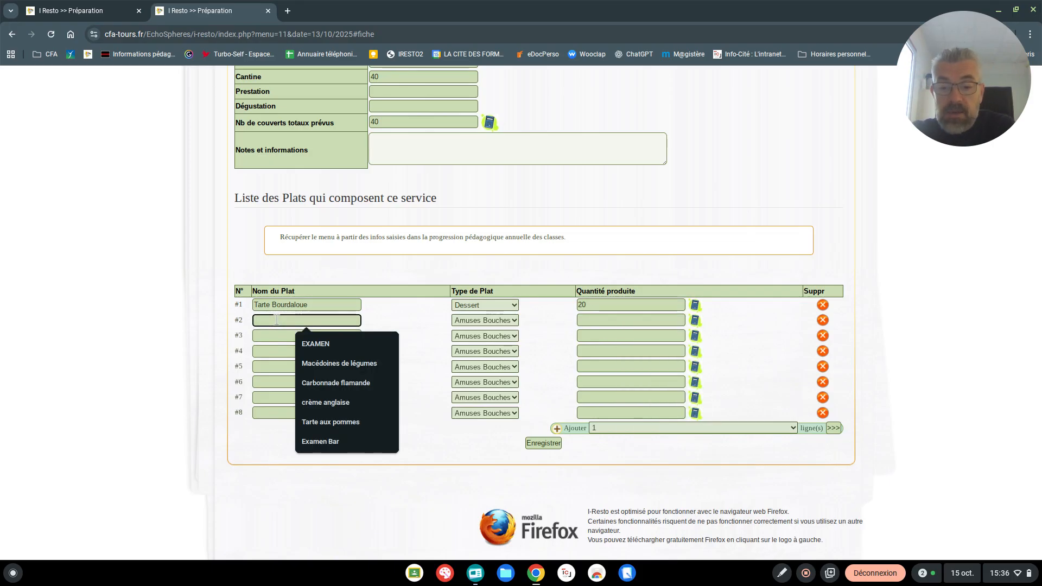
text(Riz au lait)
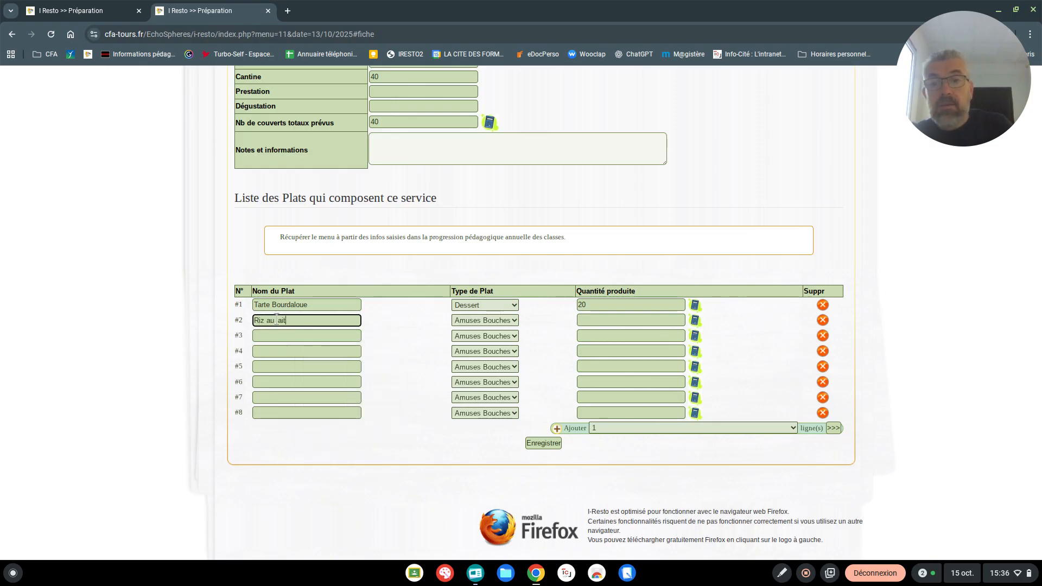
click(465, 321)
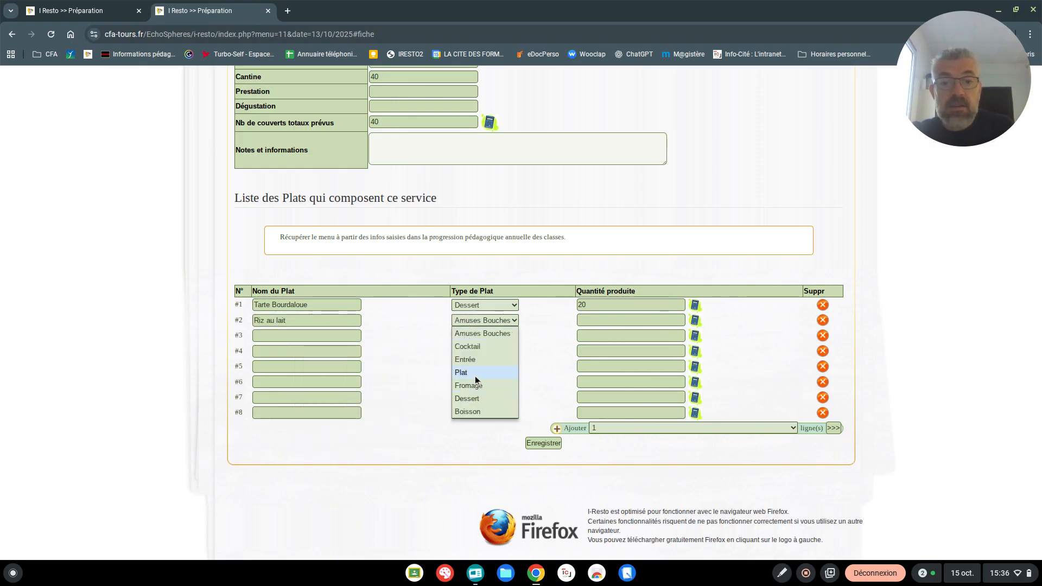
click(475, 398)
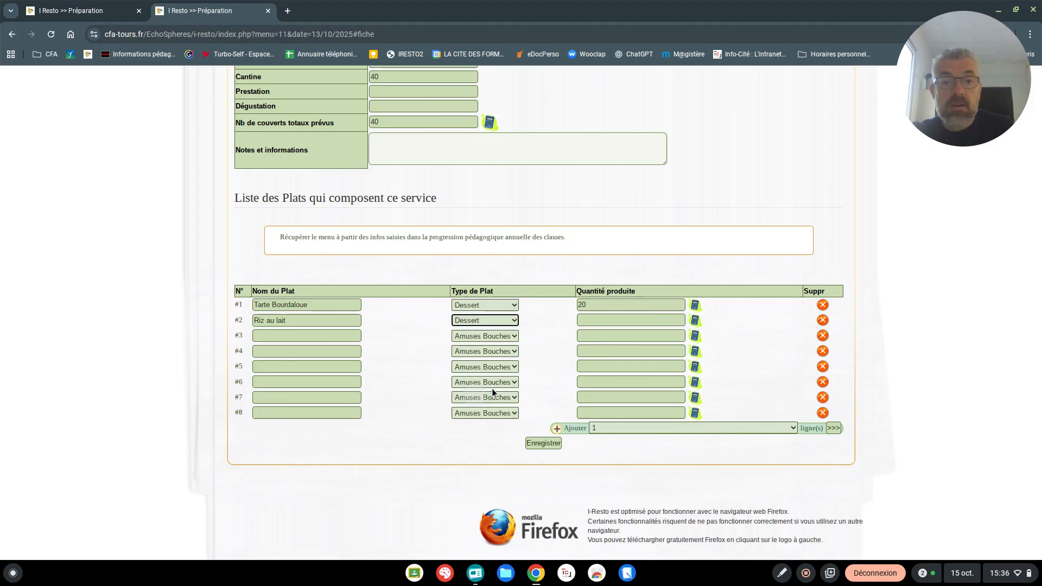
click(695, 321)
double_click(606, 322)
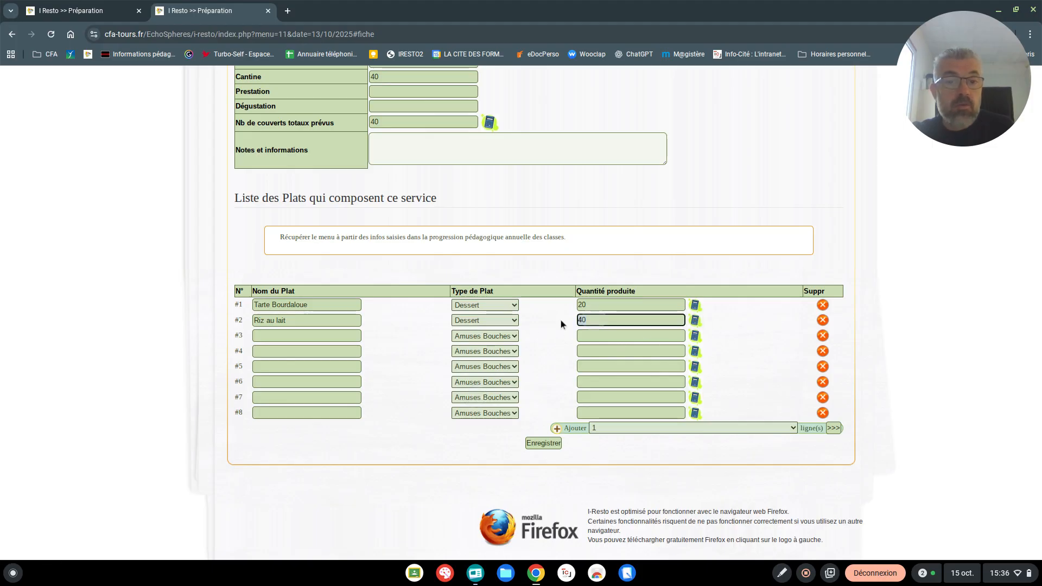
text(20)
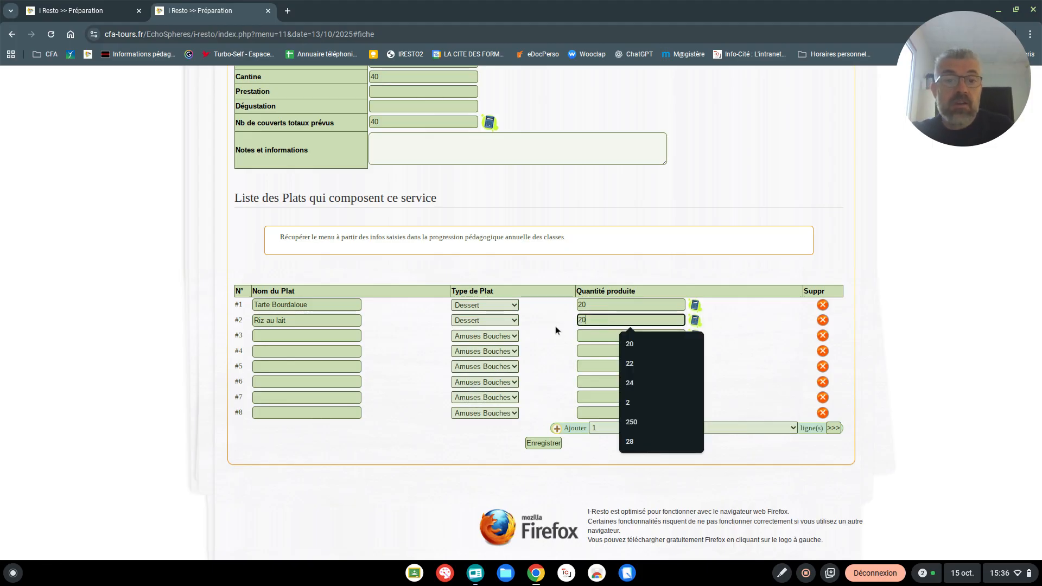
click(555, 325)
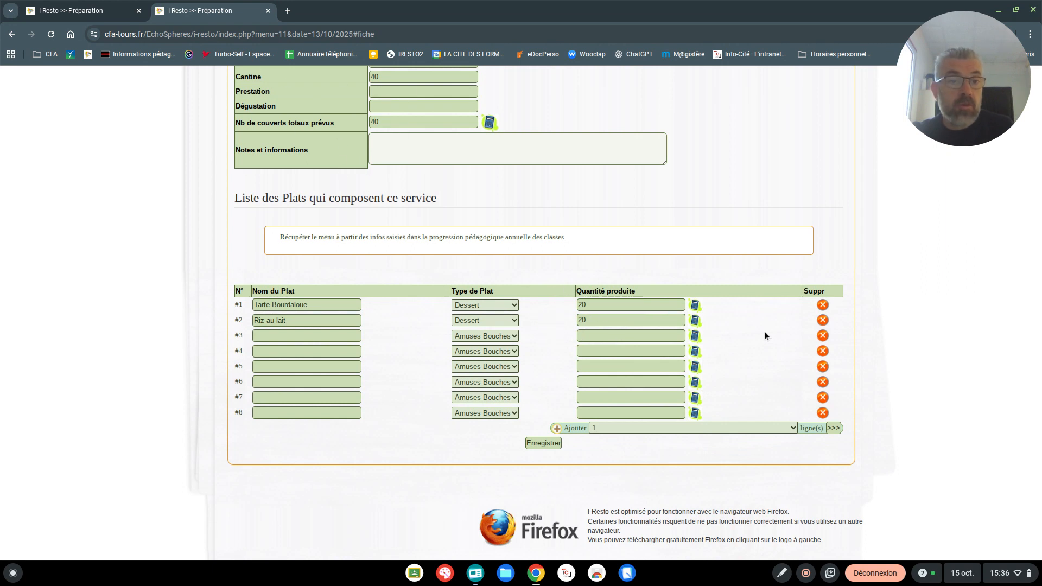
- Save the service sheet with its list of dishes, without adding any extra lines
click(793, 427)
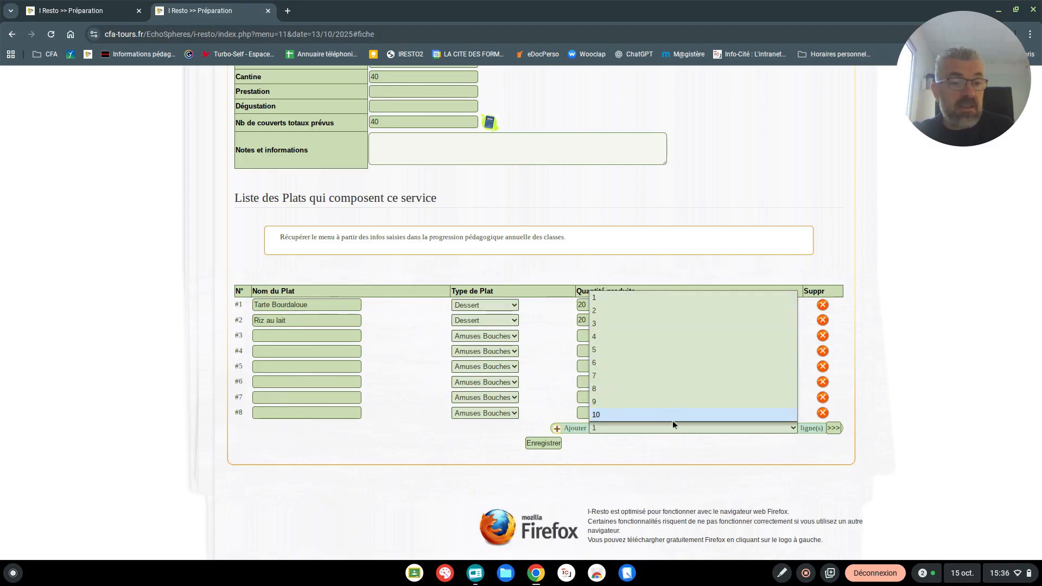
click(755, 465)
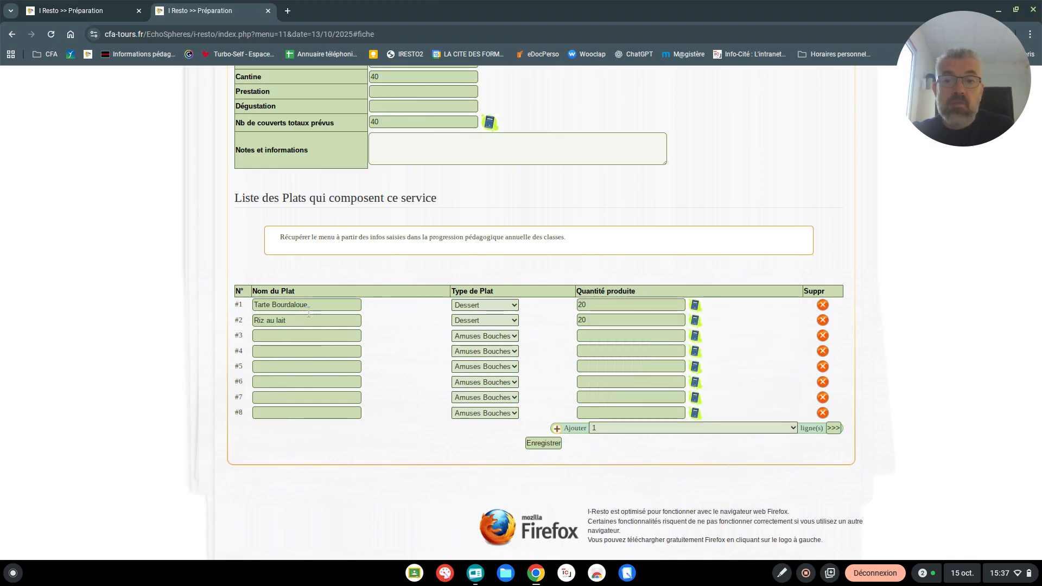
click(551, 444)
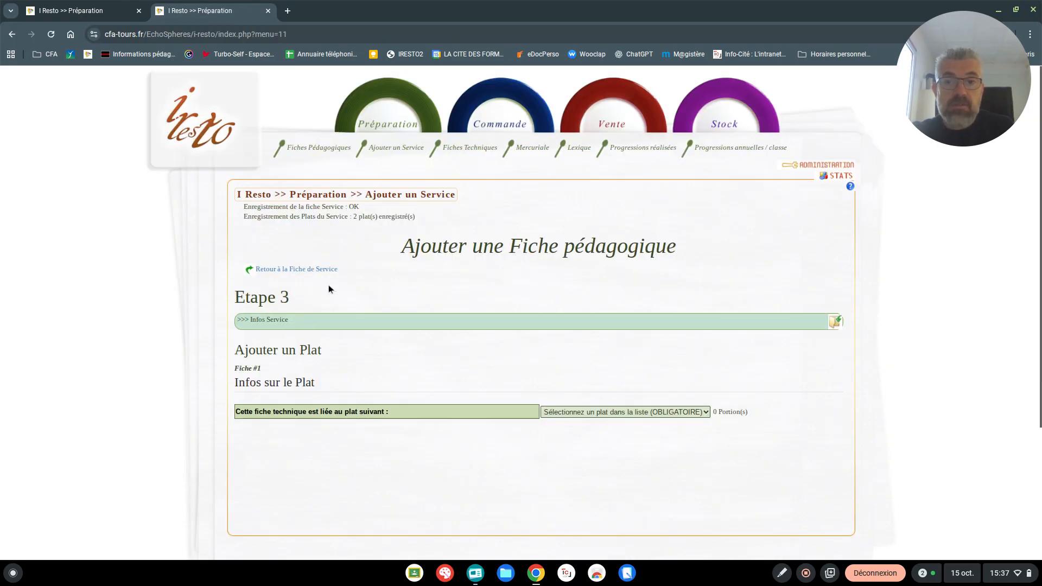
- Link technical sheet #1 to the dish Tarte Bourdaloue
scroll(781, 271, down, 3)
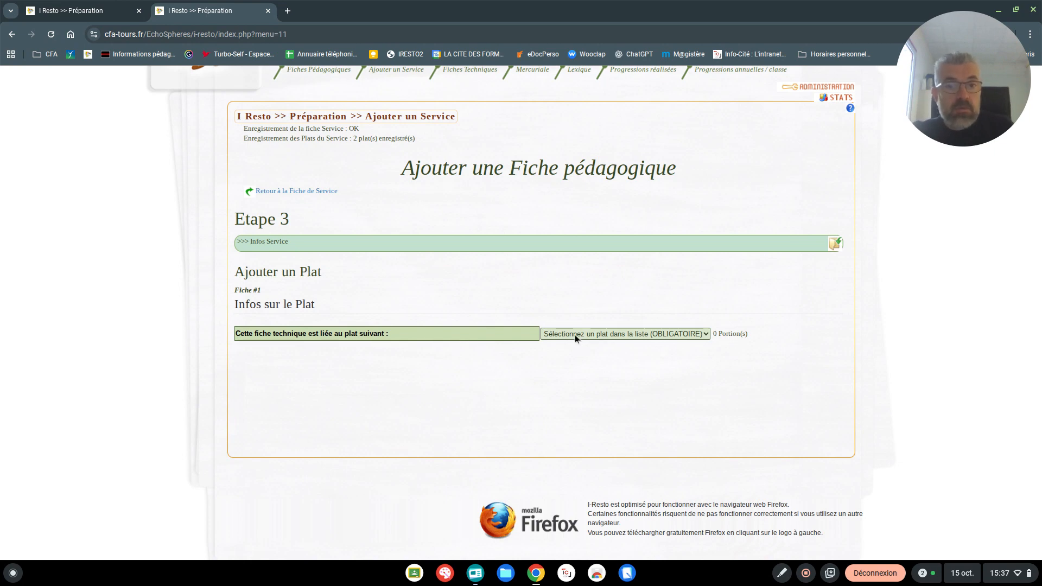
click(685, 334)
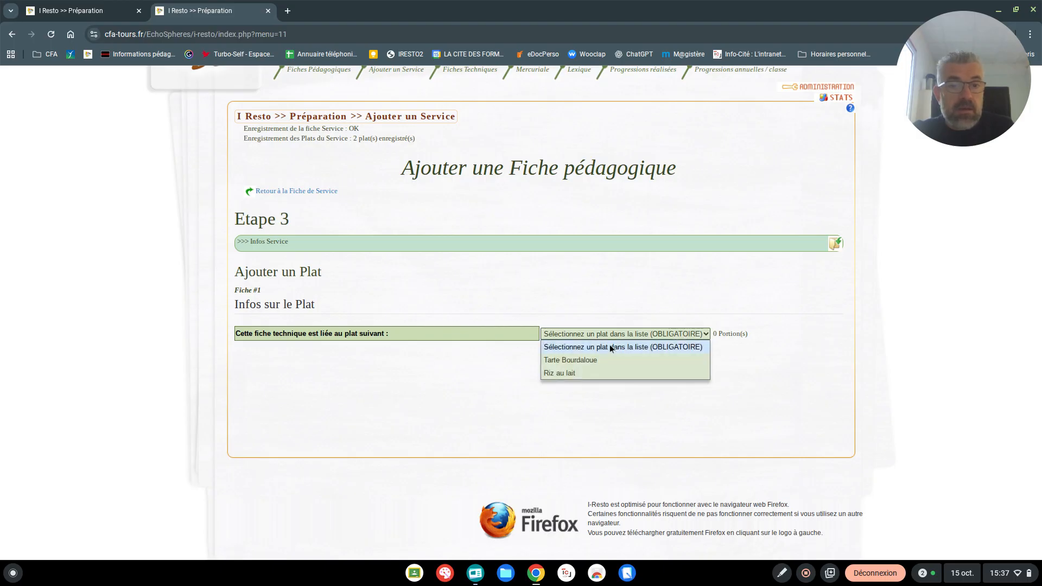
click(570, 361)
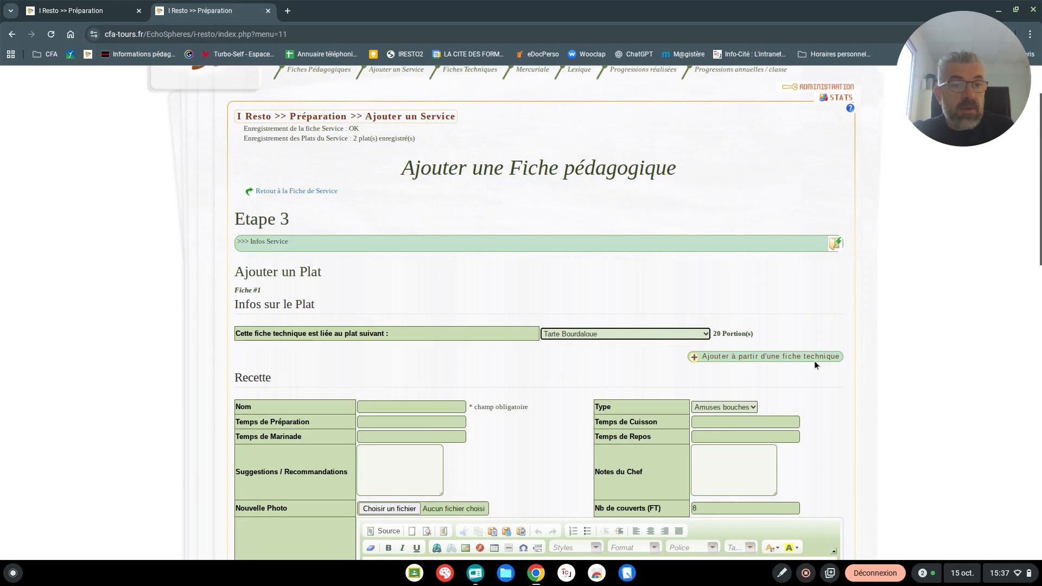
- Examine the blank recipe form for the dish, including its name, times, preparation text and ingredients table
click(384, 409)
scroll(555, 327, down, 3)
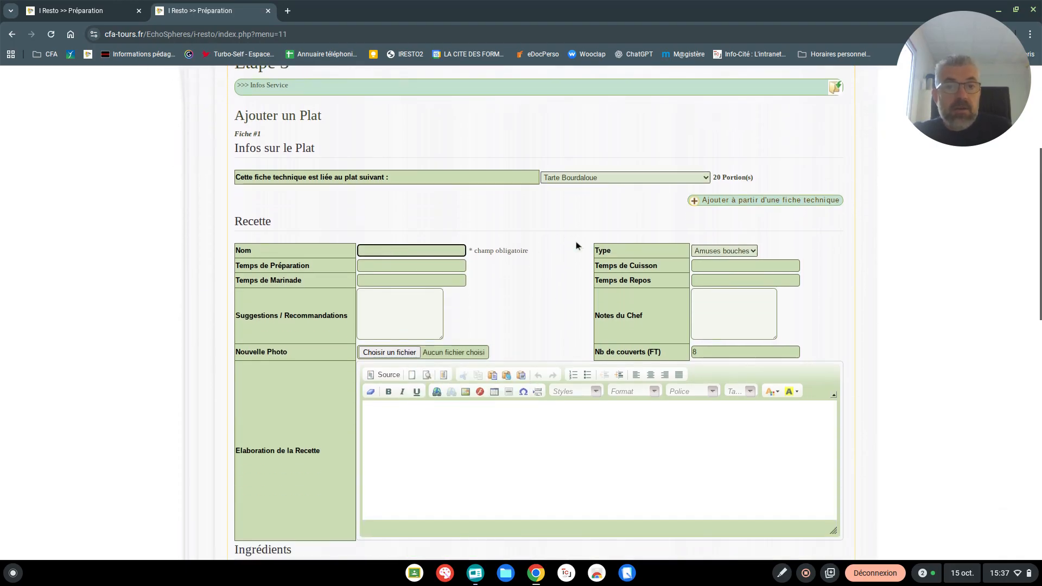
scroll(543, 230, down, 3)
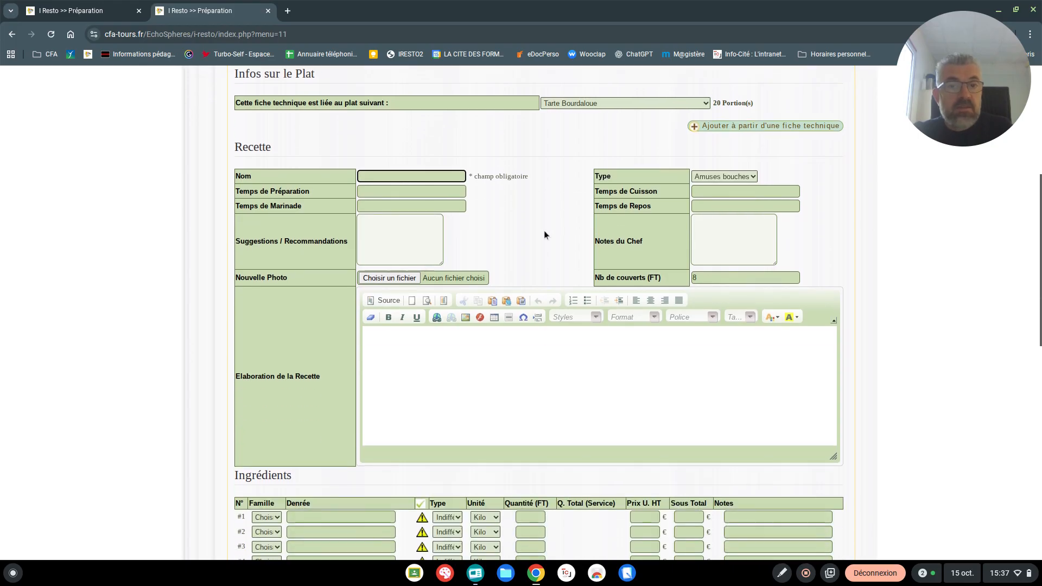
scroll(557, 168, up, 2)
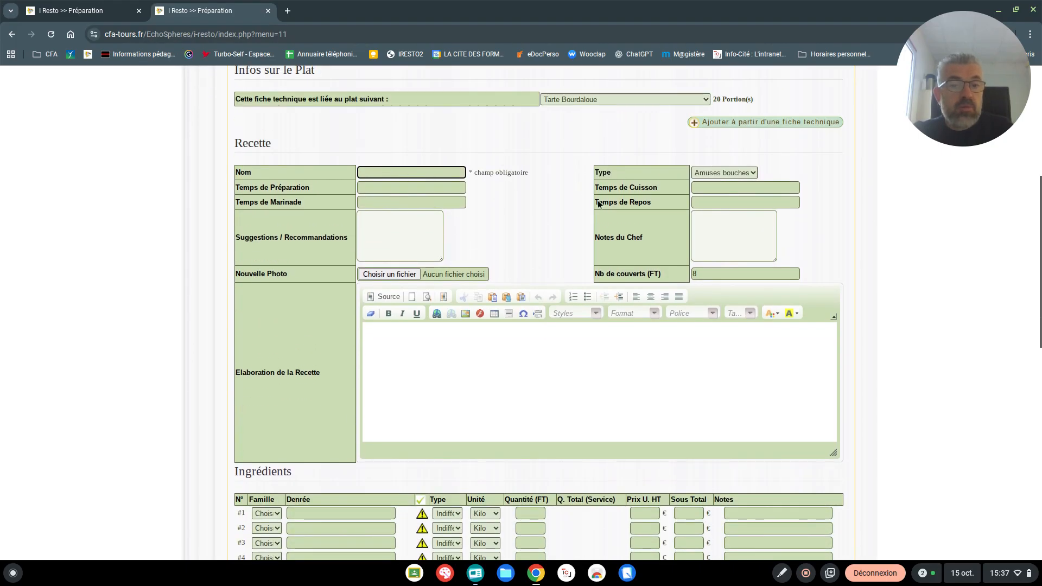
scroll(525, 366, up, 2)
scroll(525, 296, down, 6)
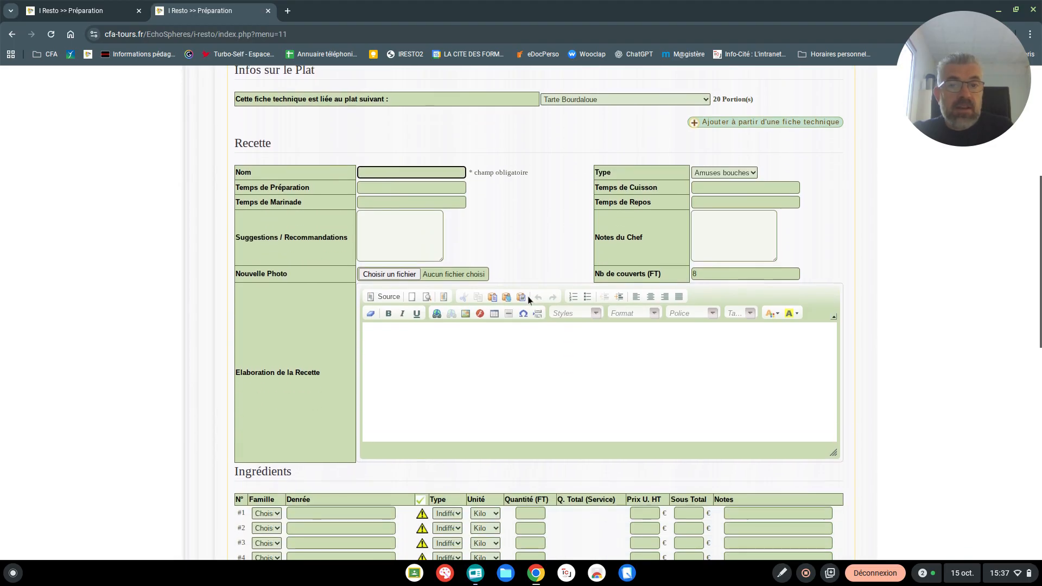
scroll(562, 262, up, 5)
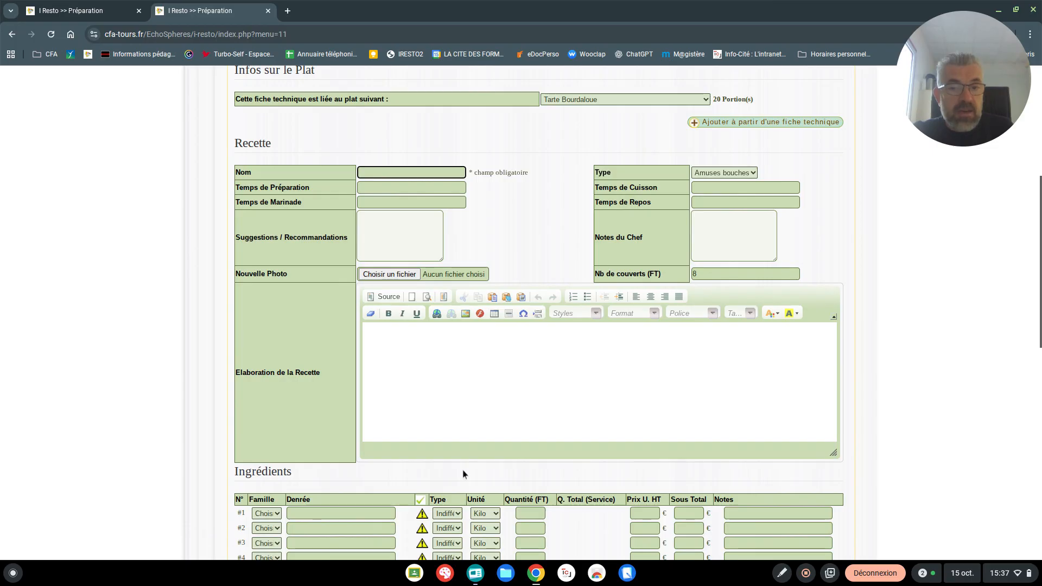
scroll(616, 384, up, 3)
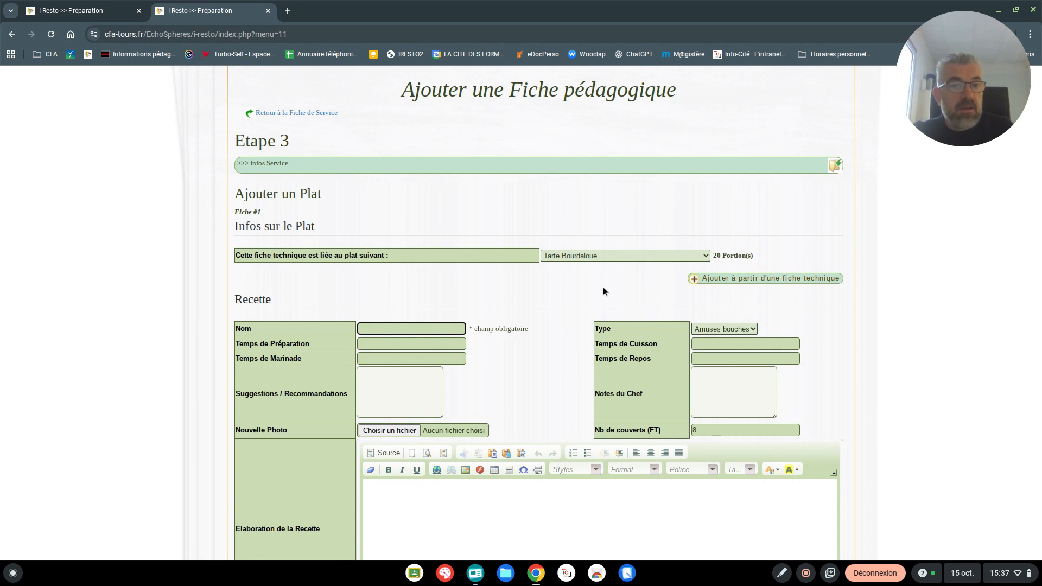
- Start adding from an existing technical sheet and search by the name "tarte bourdaloue"
click(730, 279)
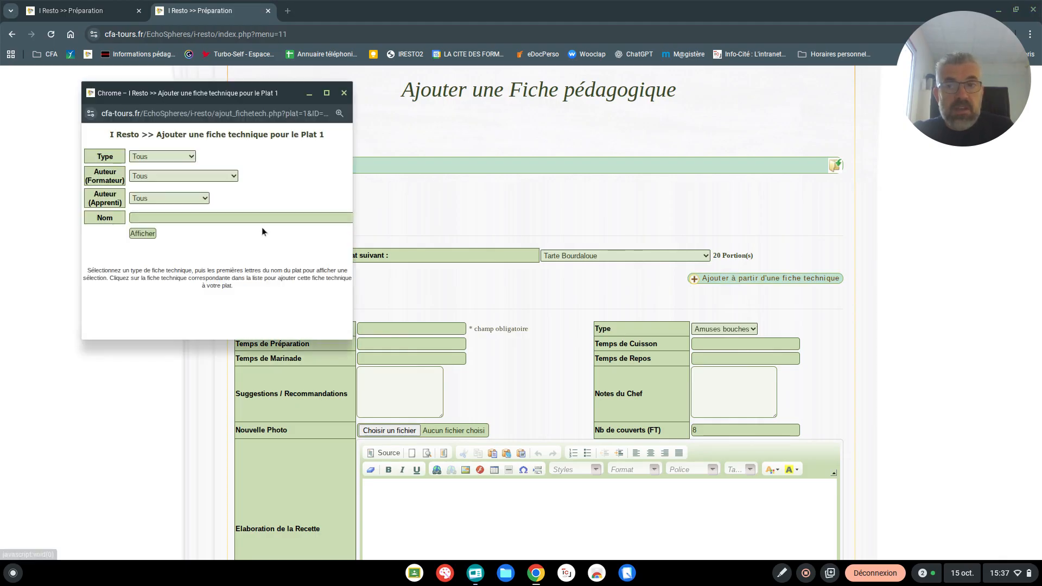
click(257, 217)
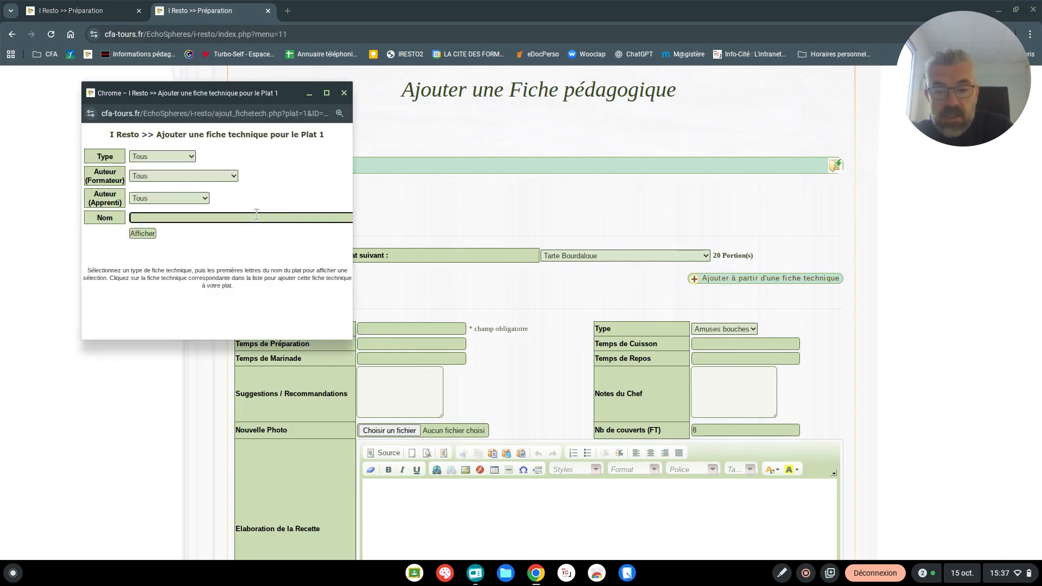
text(tarte bour)
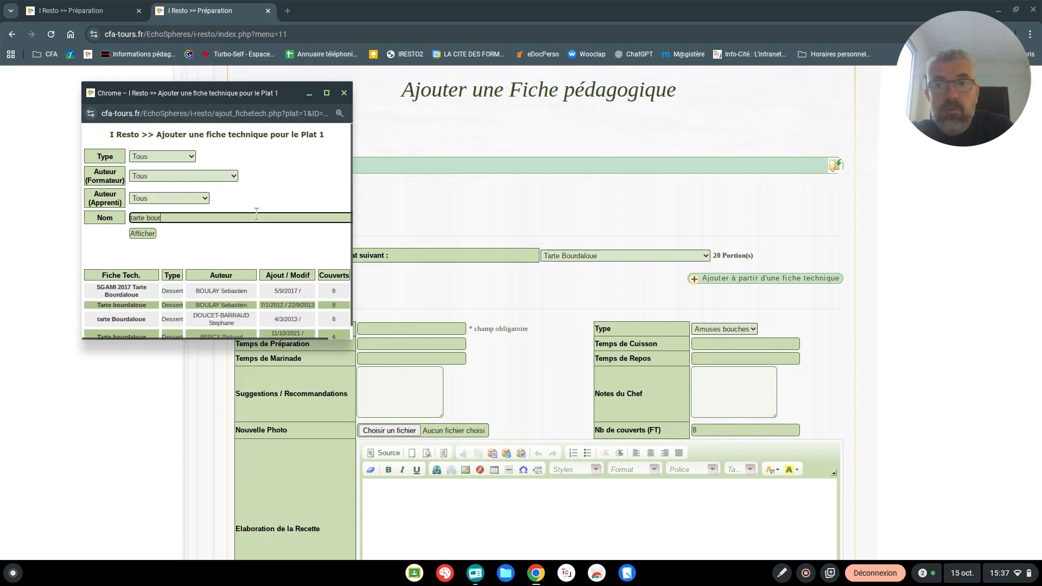
text(daloue)
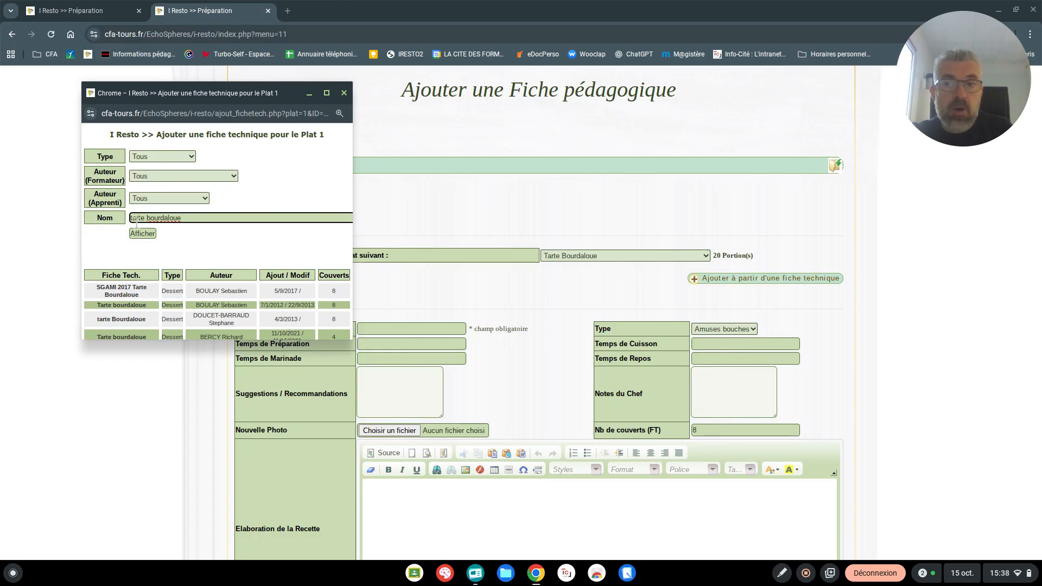
scroll(136, 221, down, 1)
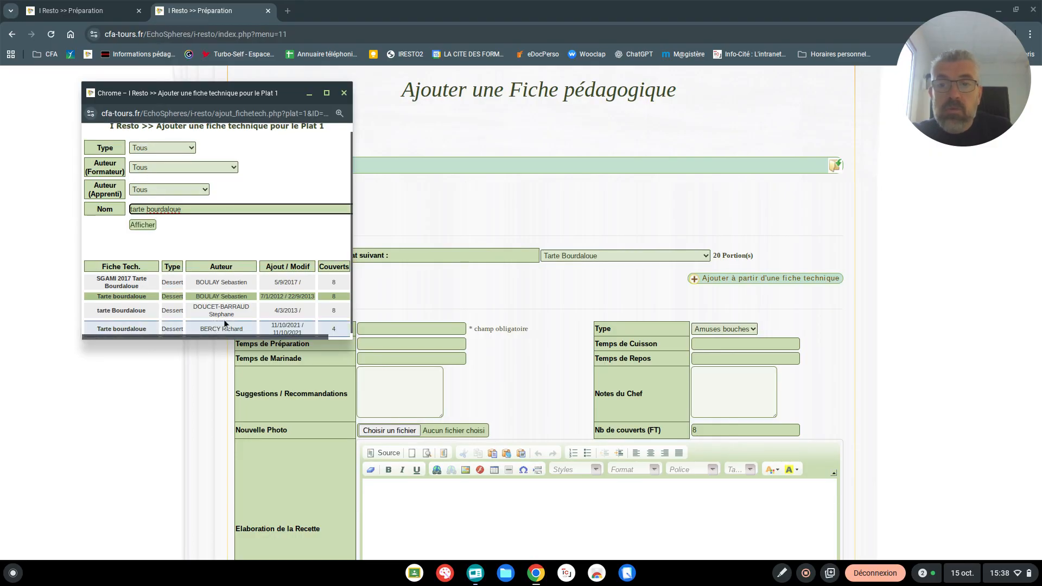
- Filter the sheets by the instructor who wrote the 4-cover version dated 11/10/2021, and load that Tarte bourdaloue sheet into the dish
click(157, 167)
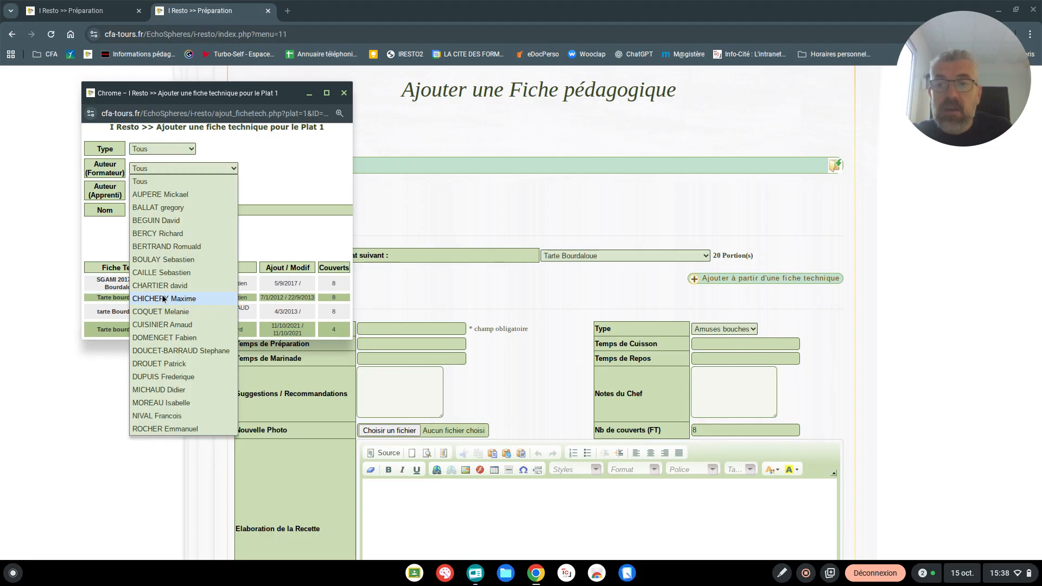
click(162, 233)
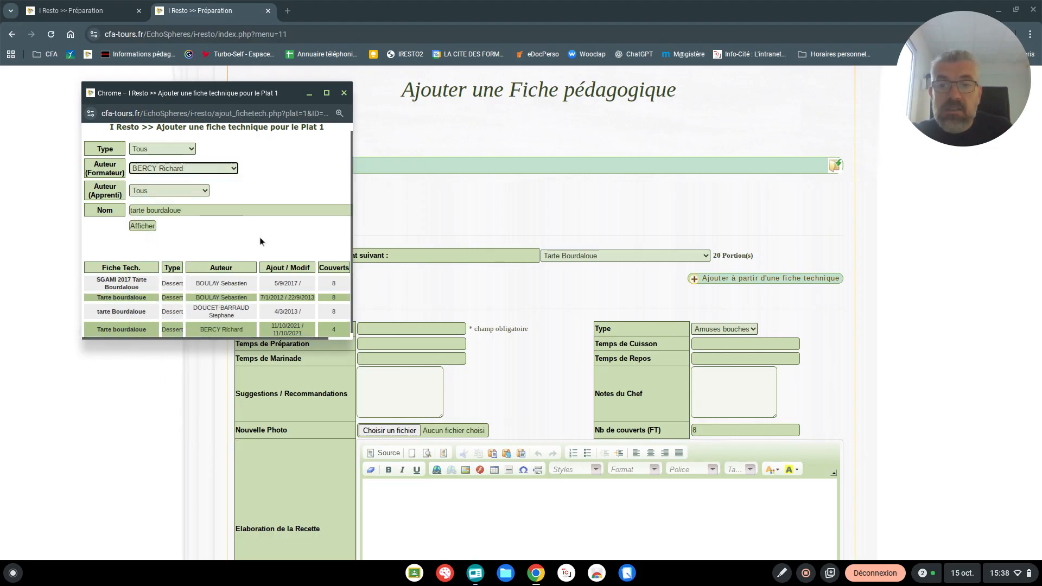
click(149, 227)
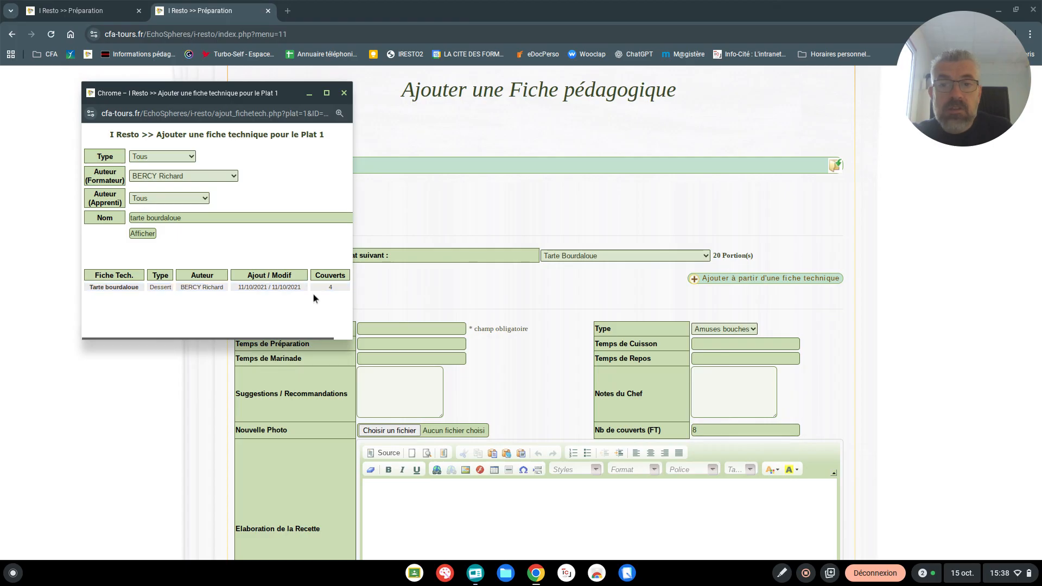
click(118, 288)
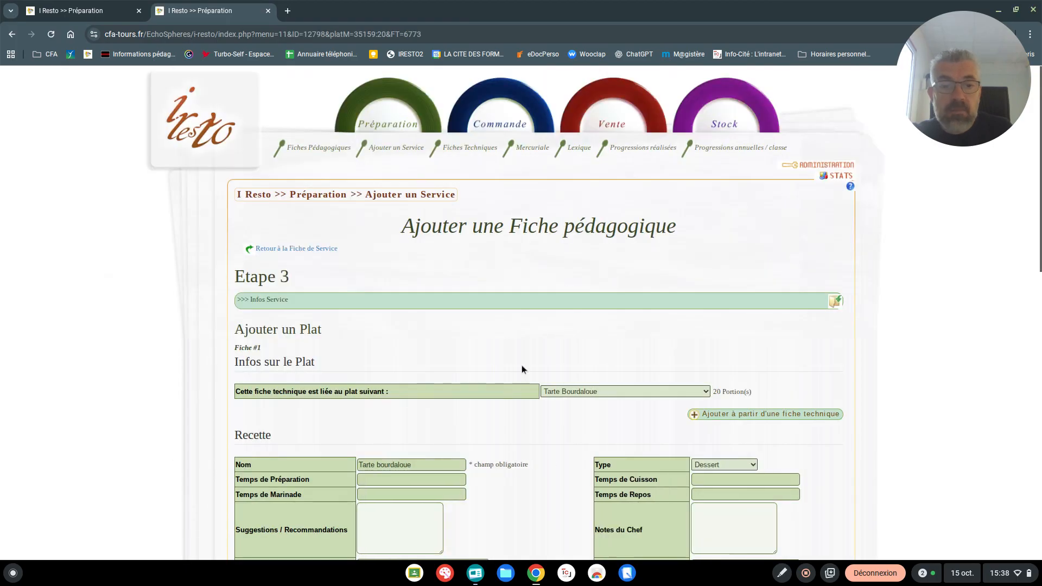
- Review the loaded recipe's preparation text, number of covers, ingredient quantities, cost per plate and technical sheet cost
scroll(522, 364, down, 4)
scroll(576, 255, down, 2)
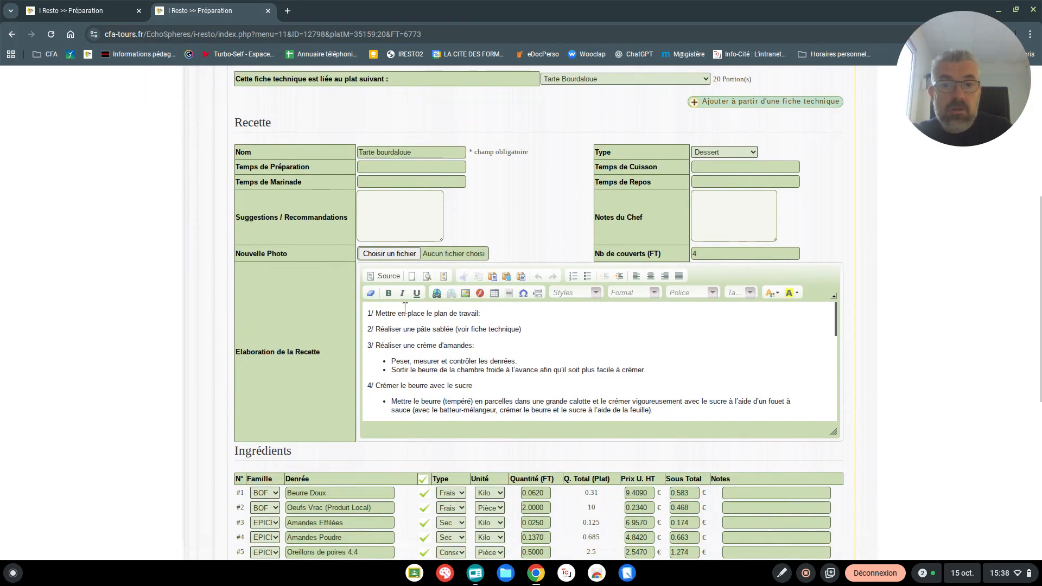
scroll(525, 305, down, 2)
scroll(526, 305, down, 5)
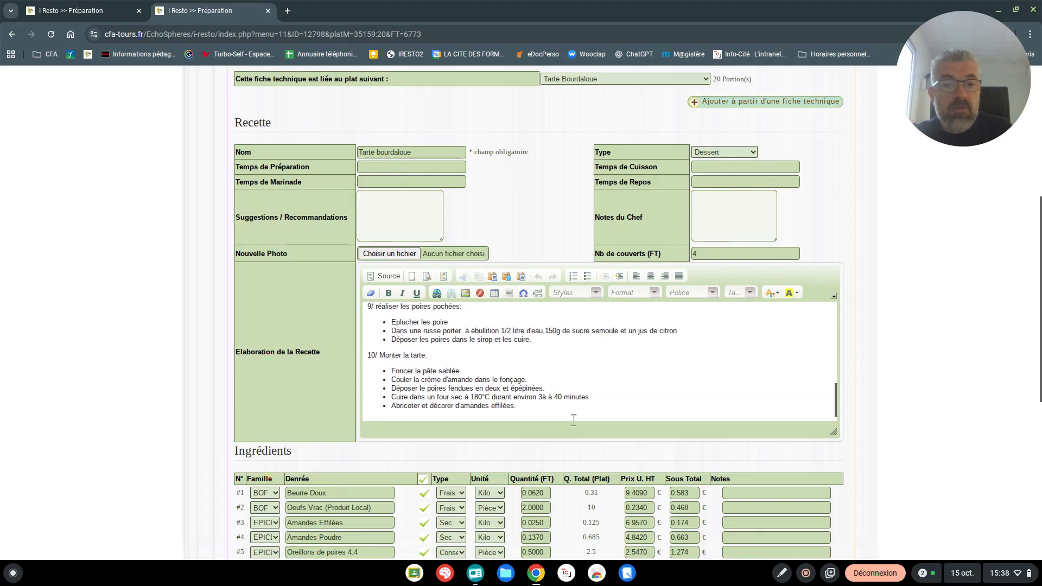
scroll(400, 320, down, 2)
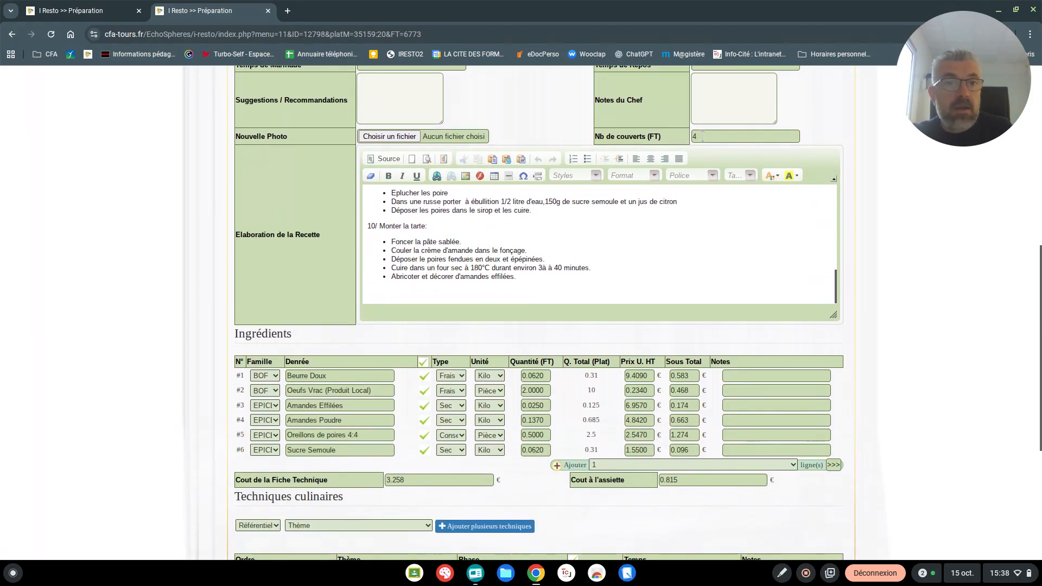
scroll(400, 319, up, 2)
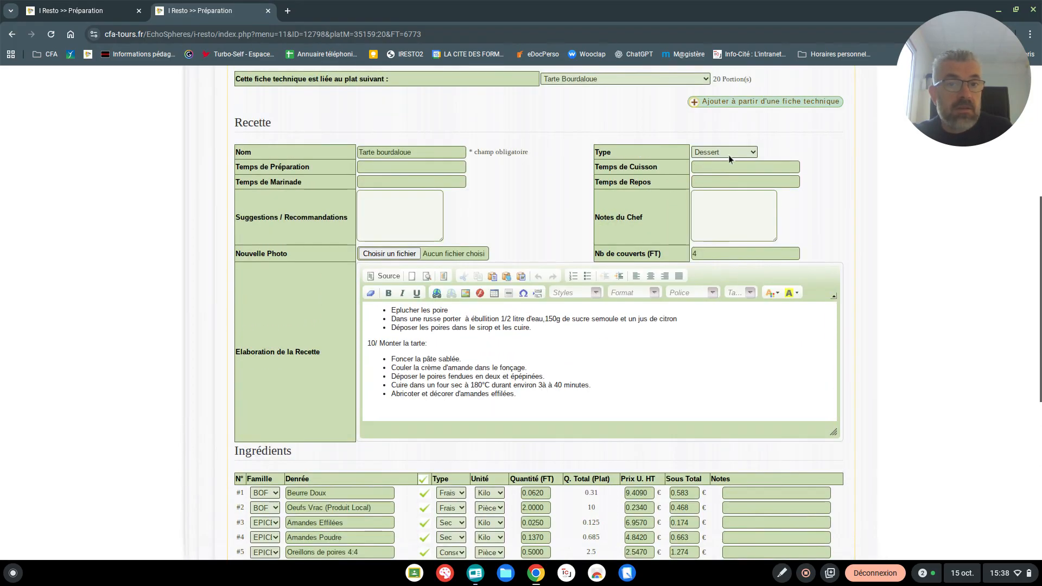
scroll(473, 311, down, 3)
scroll(473, 311, down, 1)
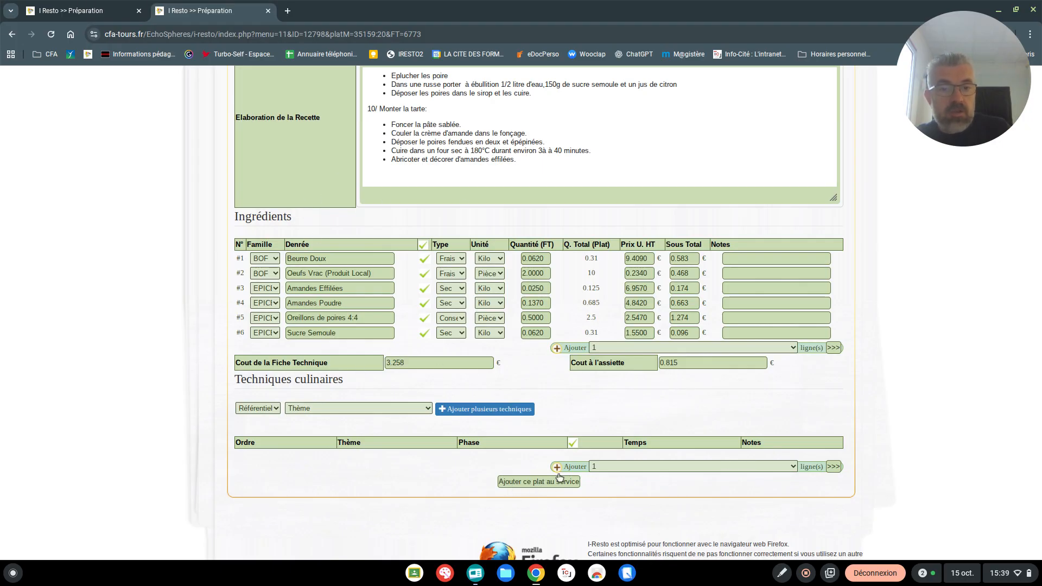
double_click(671, 363)
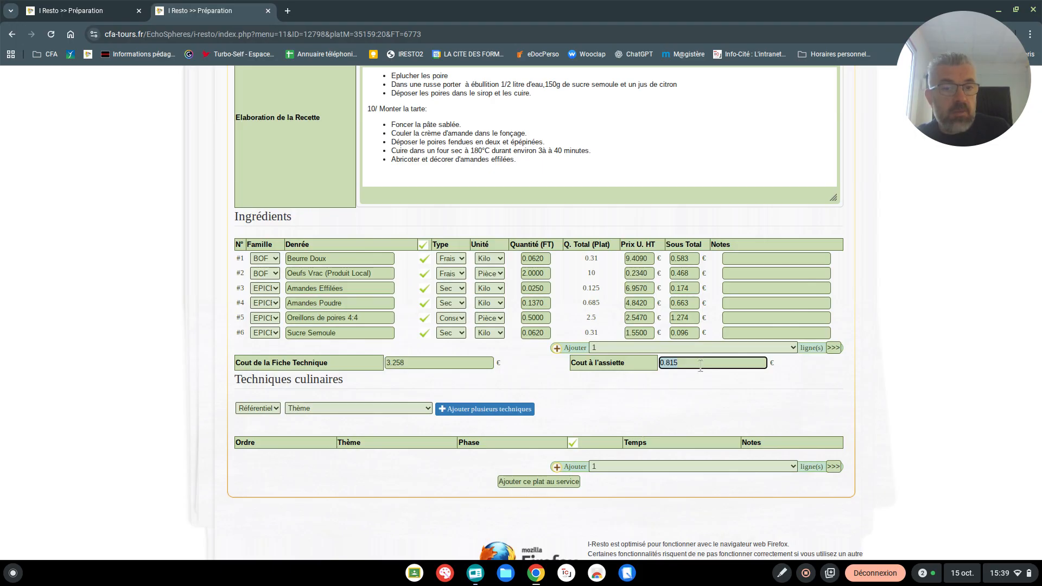
drag(419, 364, 377, 364)
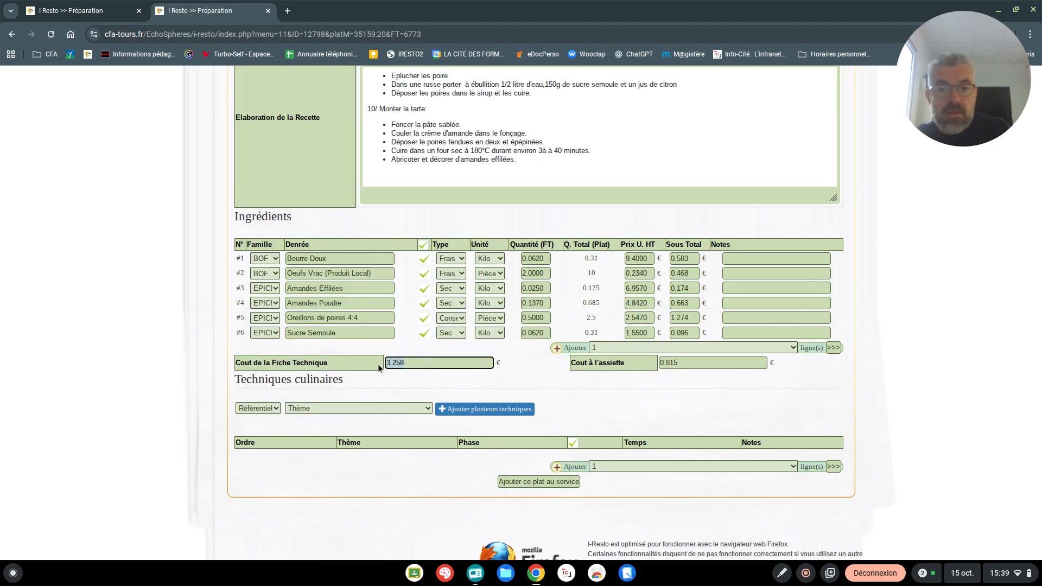
- Finish checking the Tarte bourdaloue form and add the dish to the service
click(389, 383)
scroll(422, 359, up, 4)
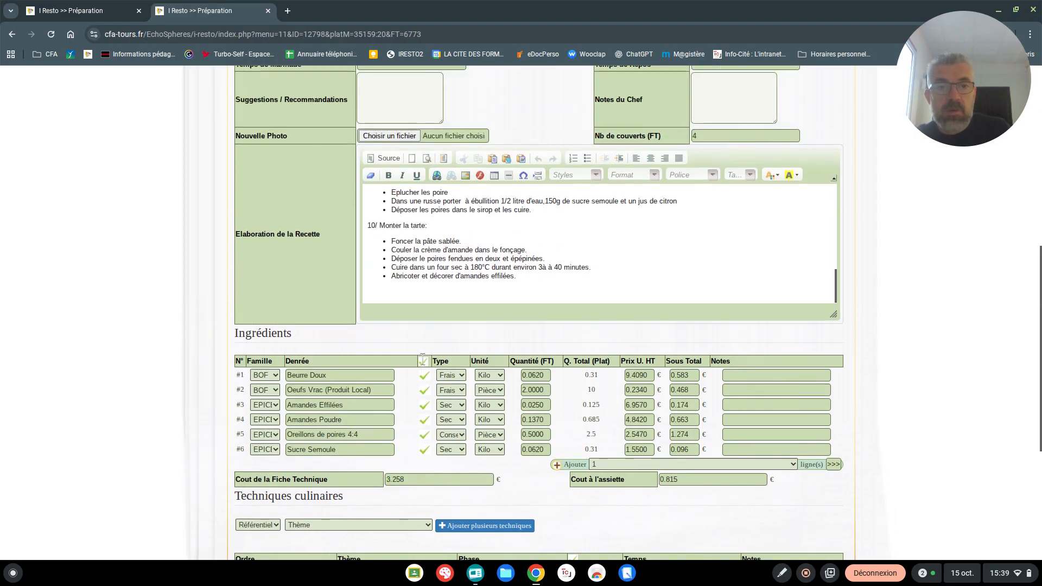
scroll(617, 363, down, 1)
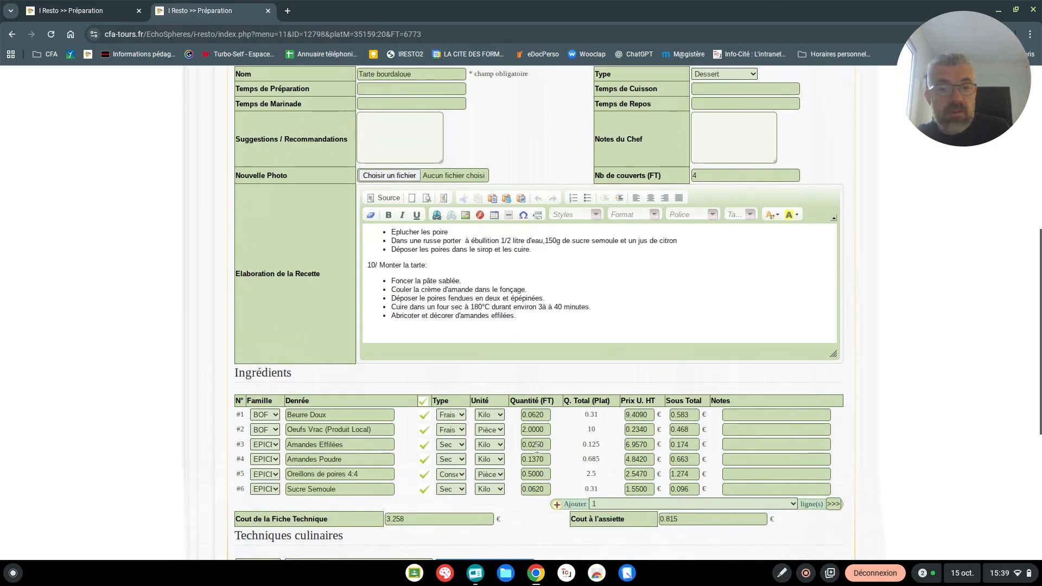
scroll(459, 486, down, 3)
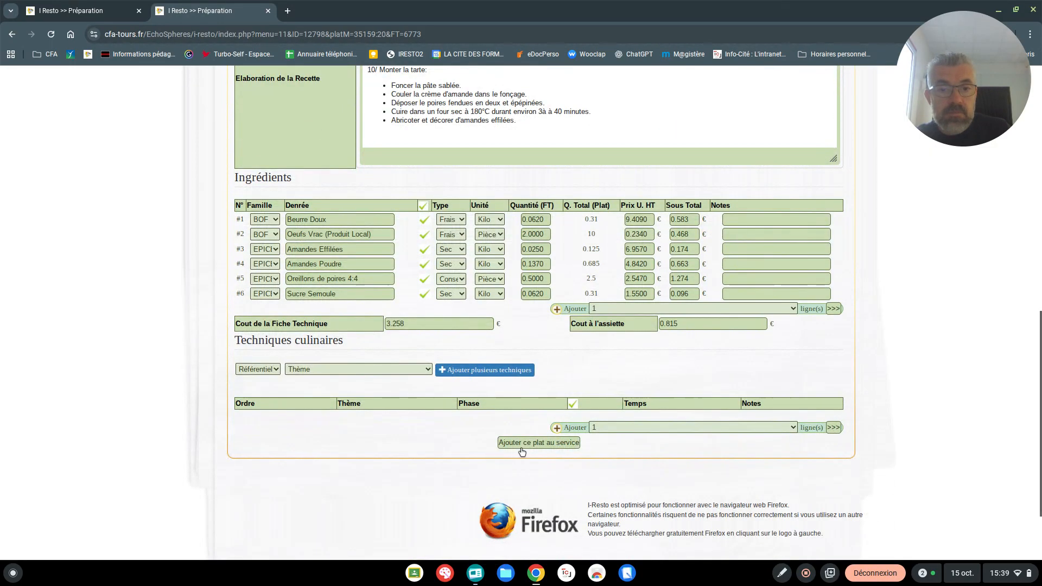
click(525, 443)
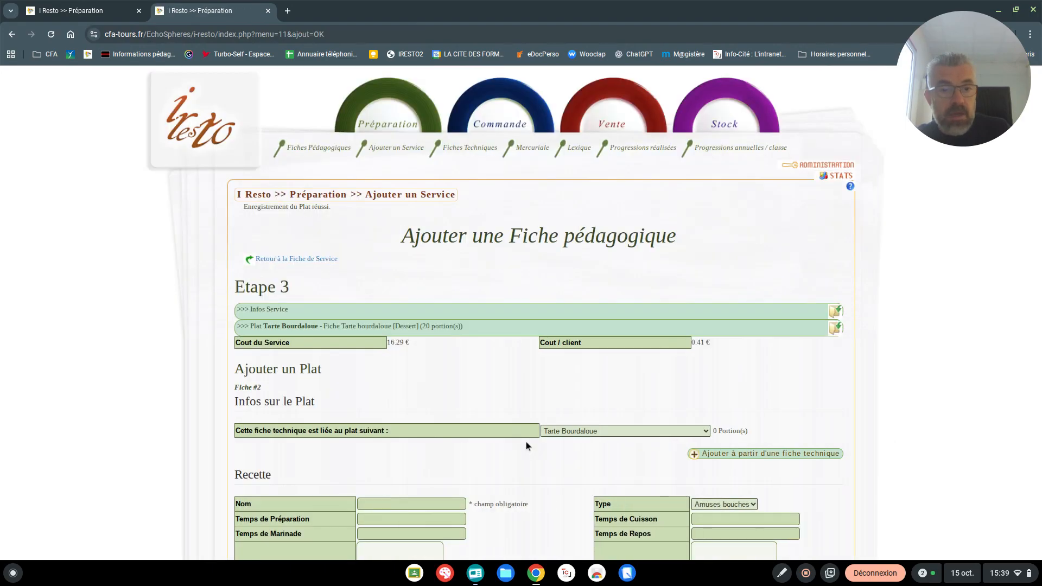
- Link the second technical sheet to the service's Riz au lait dish
scroll(512, 476, down, 2)
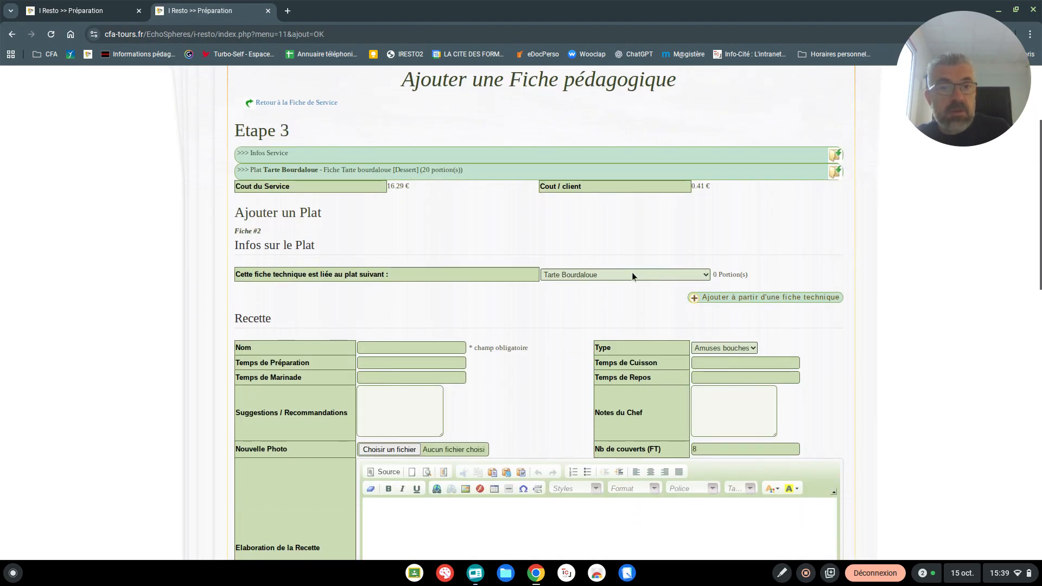
click(626, 273)
click(572, 308)
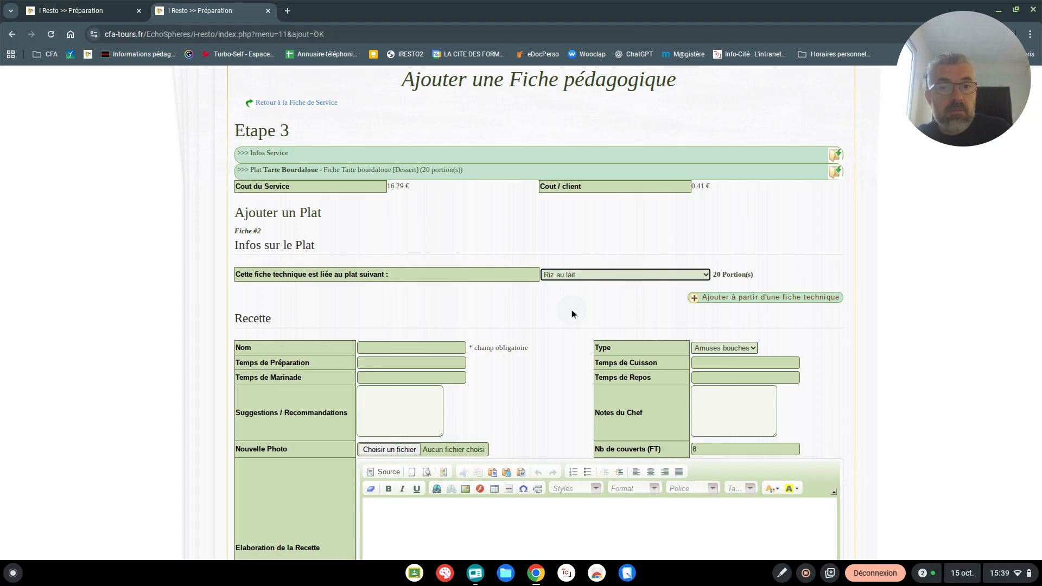
- Search the existing technical sheets for "Riz au l" and load the 8-cover Riz au lait dessert sheet into the dish
click(719, 304)
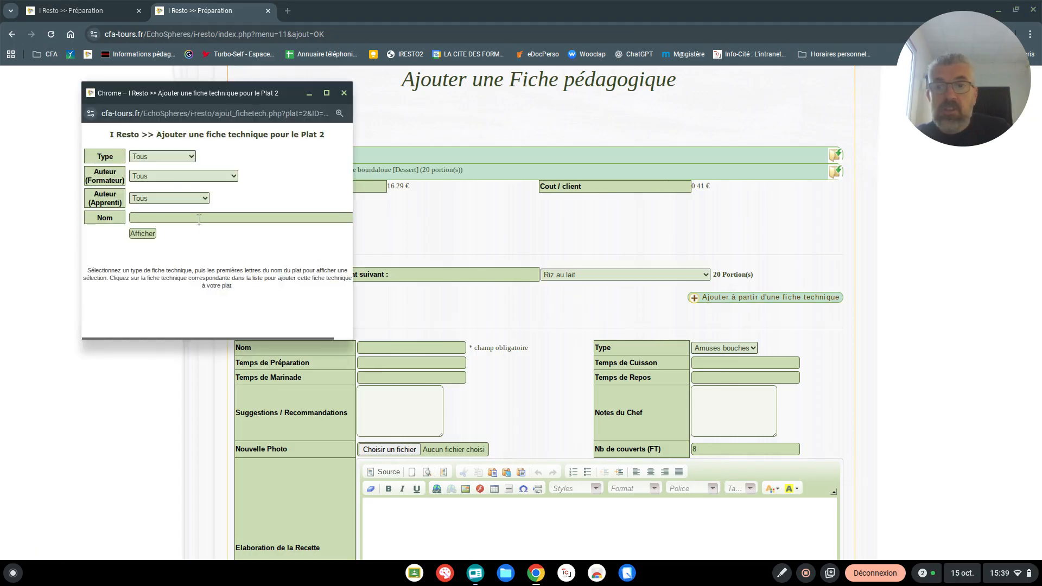
click(198, 218)
text(Riz)
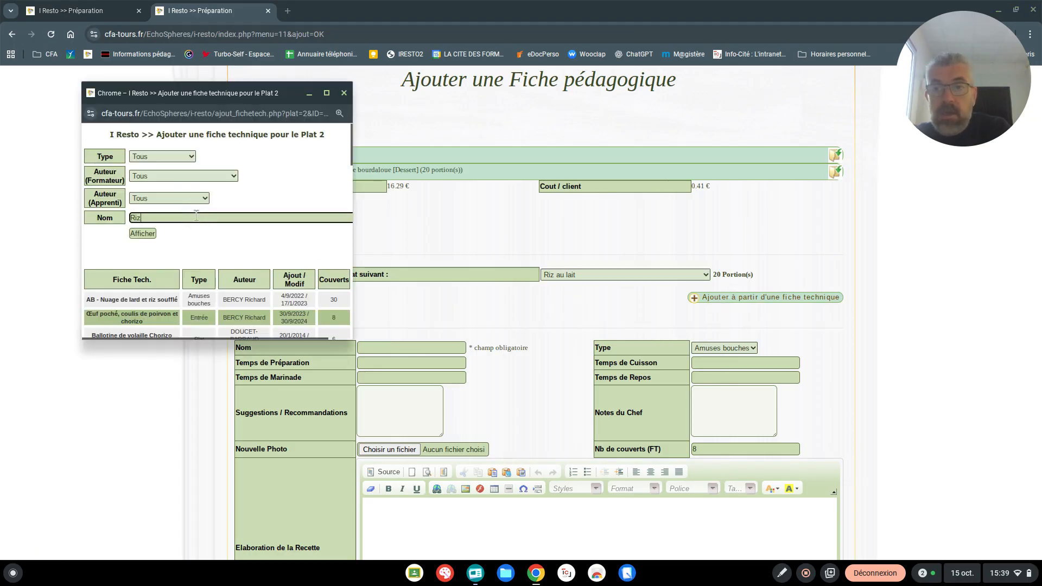
text( au l)
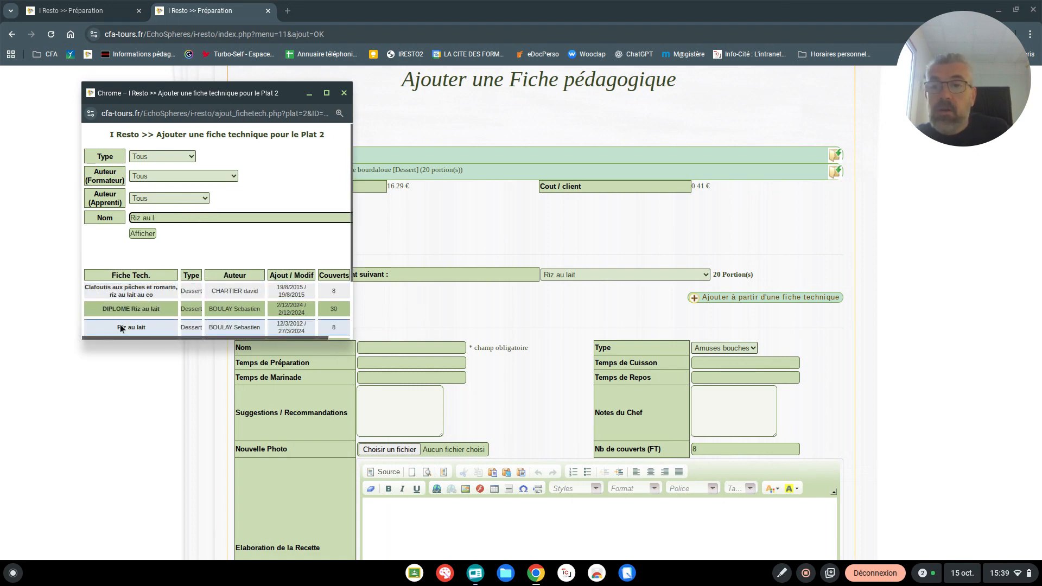
click(133, 330)
- Set the Riz au lait sheet's number of covers to 4 and recalculate the total quantities of the first five ingredients
scroll(490, 451, down, 8)
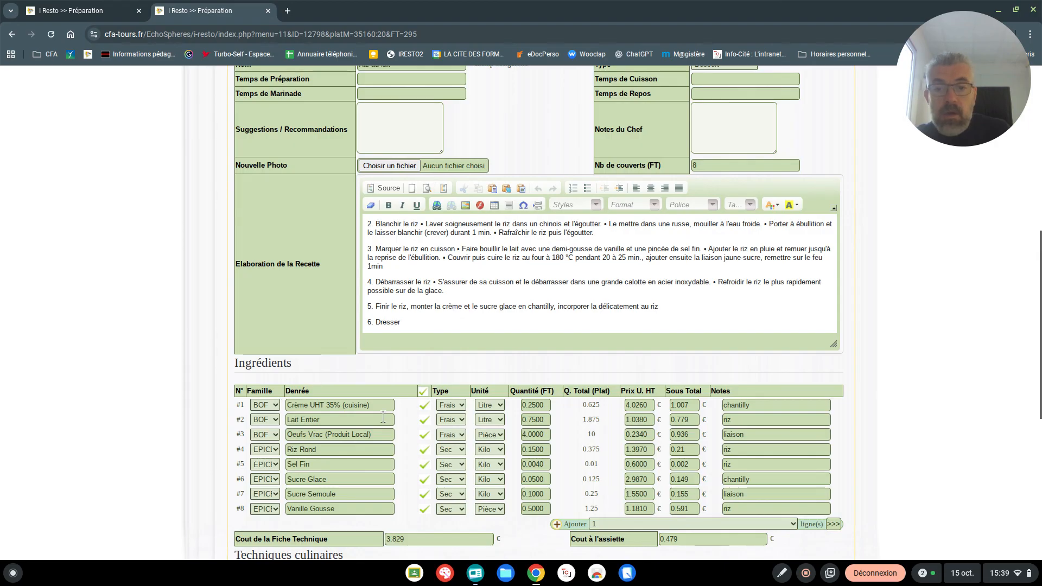
click(706, 165)
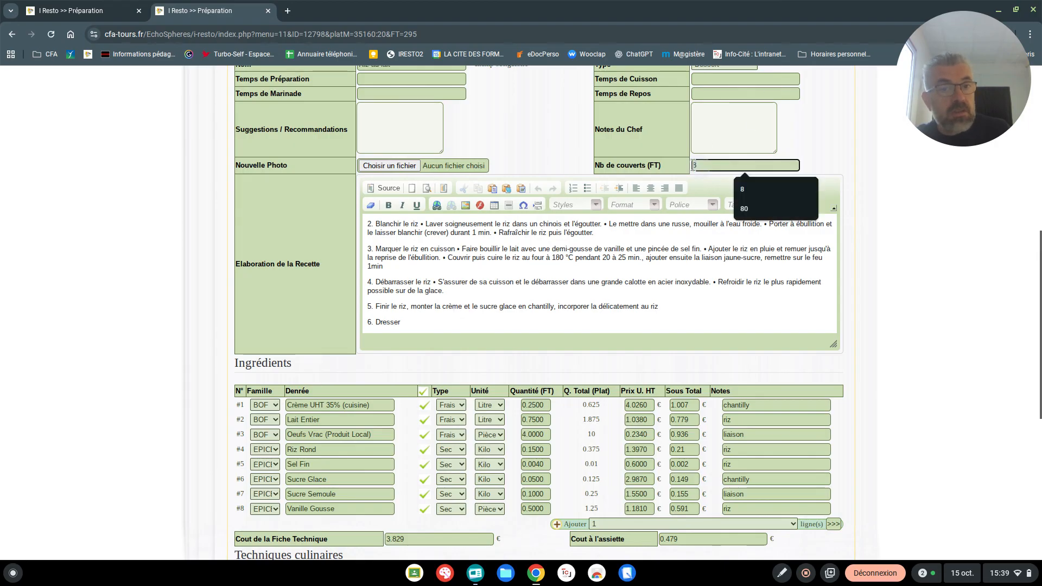
key(BackSpace)
text(4)
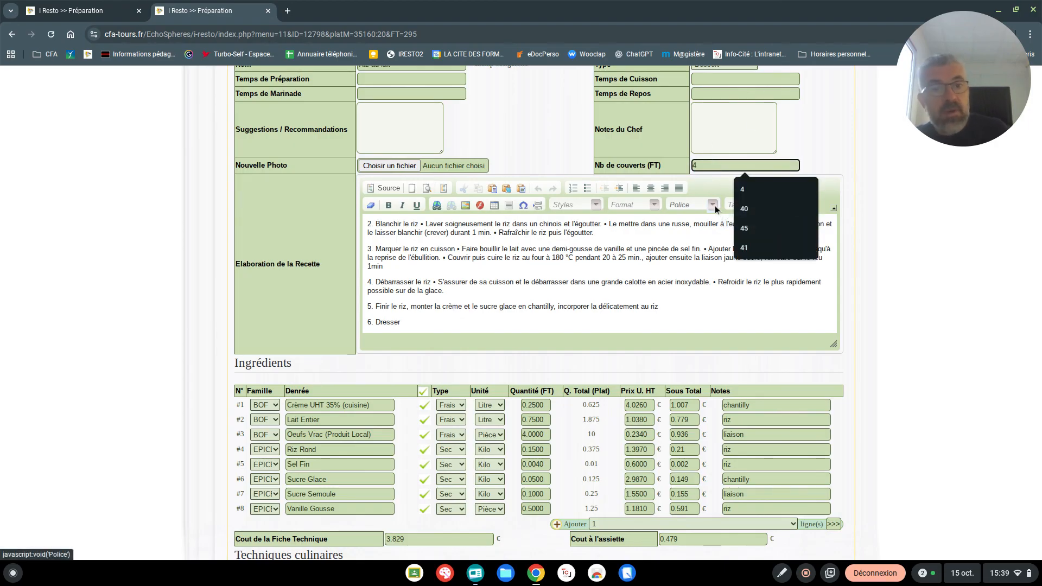
click(680, 295)
click(532, 404)
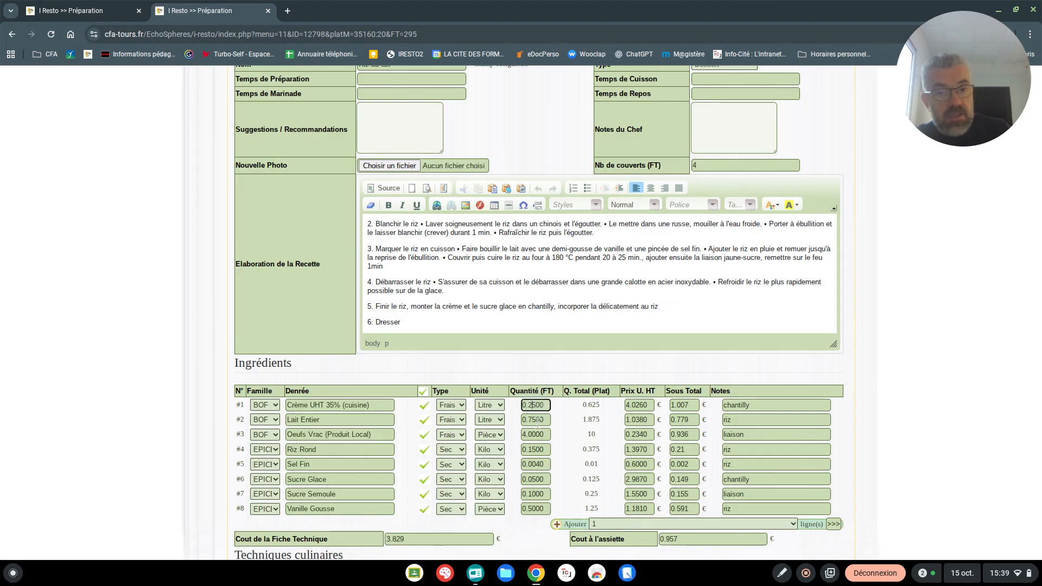
click(534, 420)
click(535, 434)
click(537, 449)
click(537, 465)
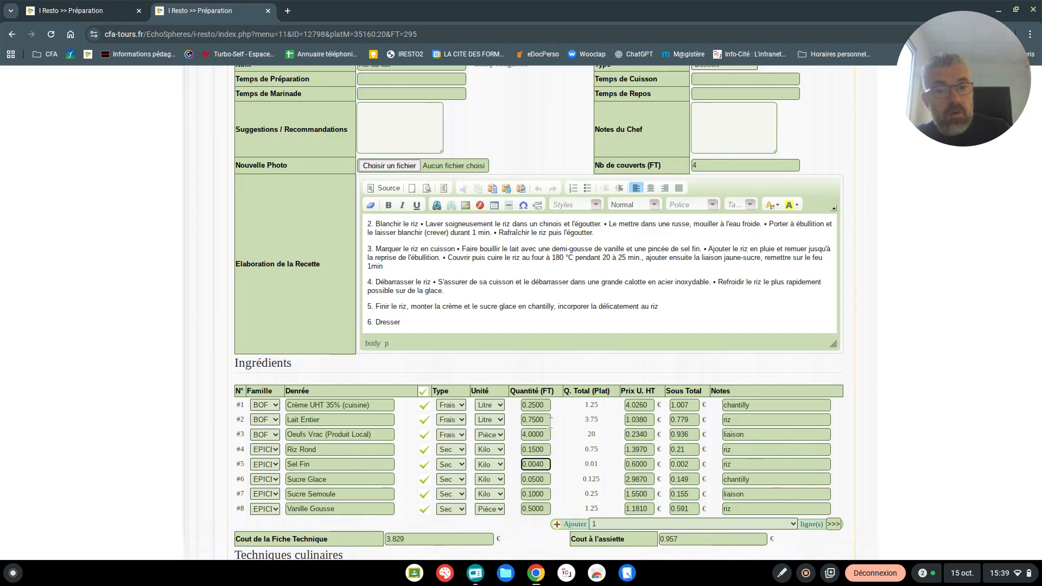
- Set the sheet quantities to 0.125 litre for Crème UHT 35% and 0.375 litre for Lait Entier
click(543, 405)
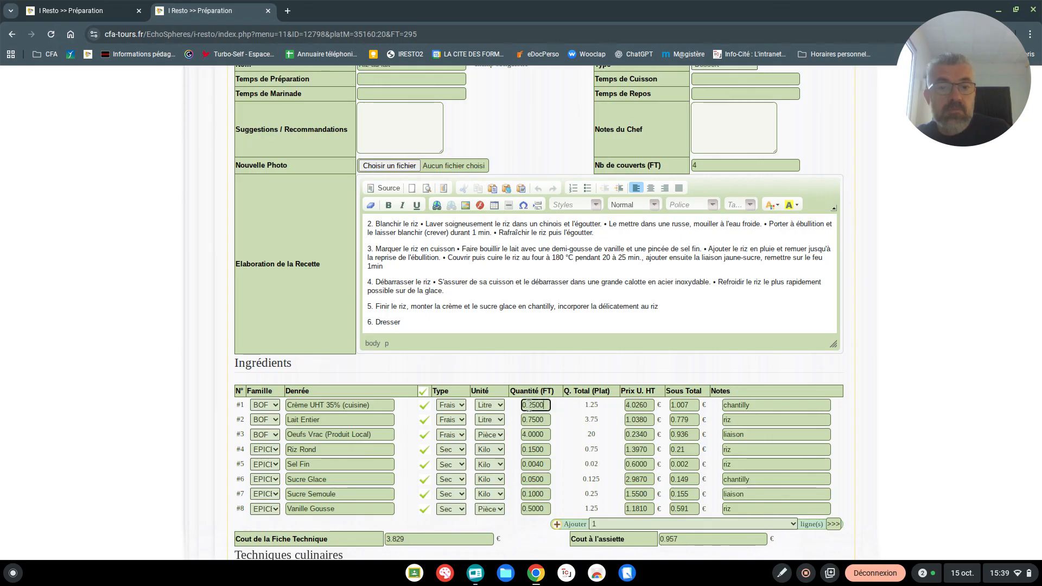
double_click(533, 404)
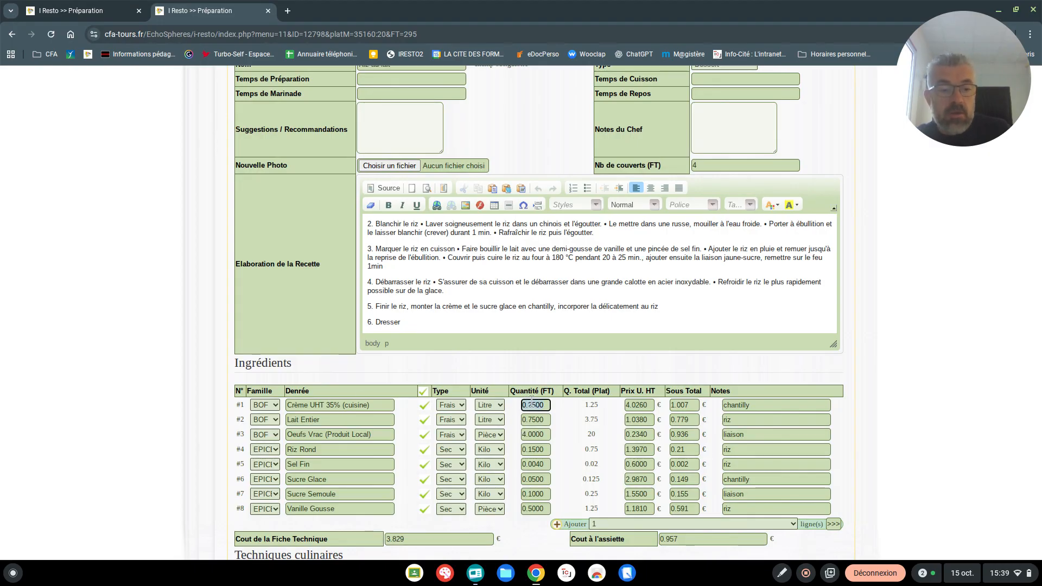
text(0.125)
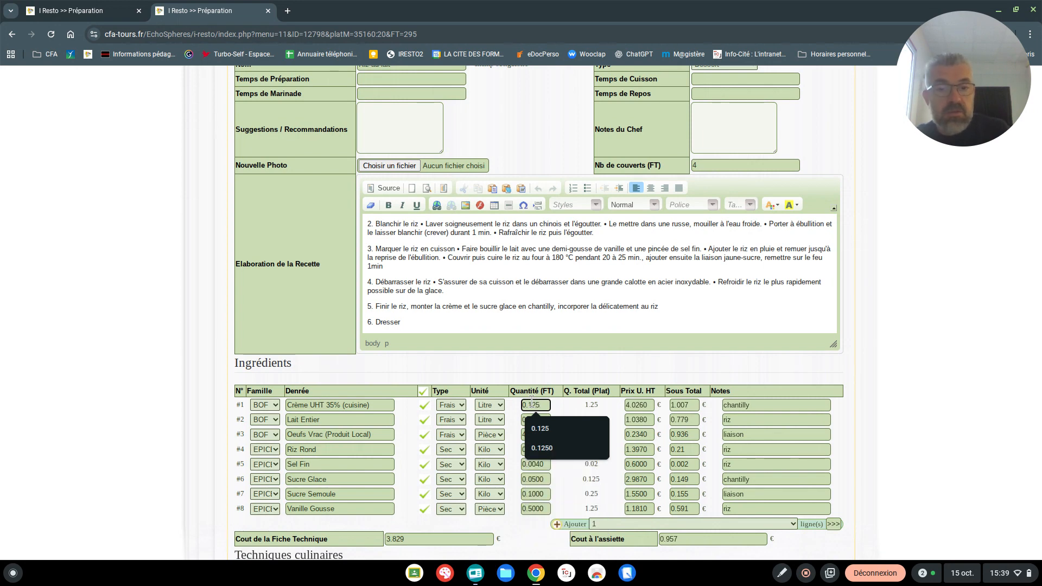
key(Tab)
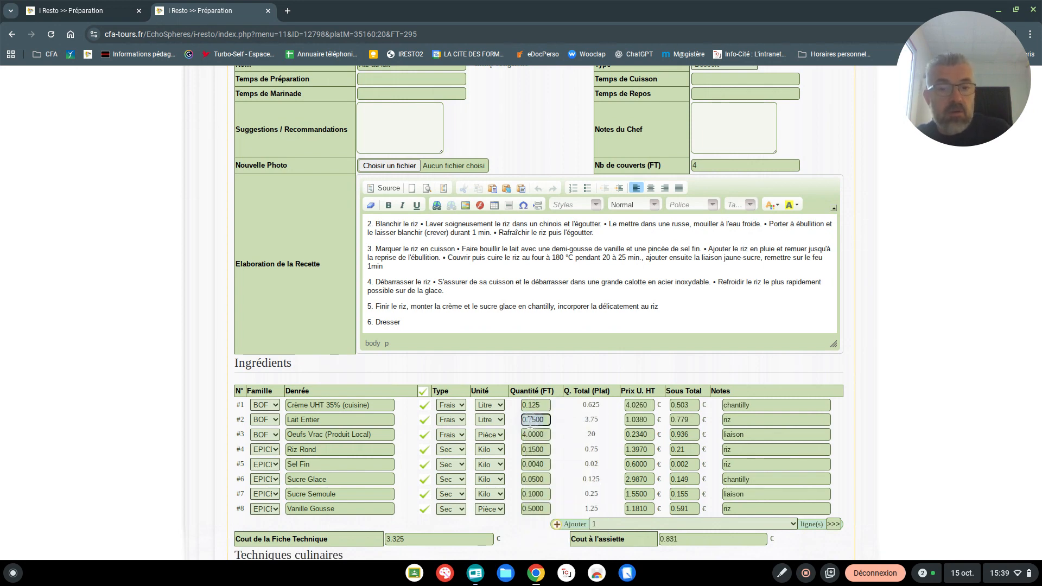
text(0.375)
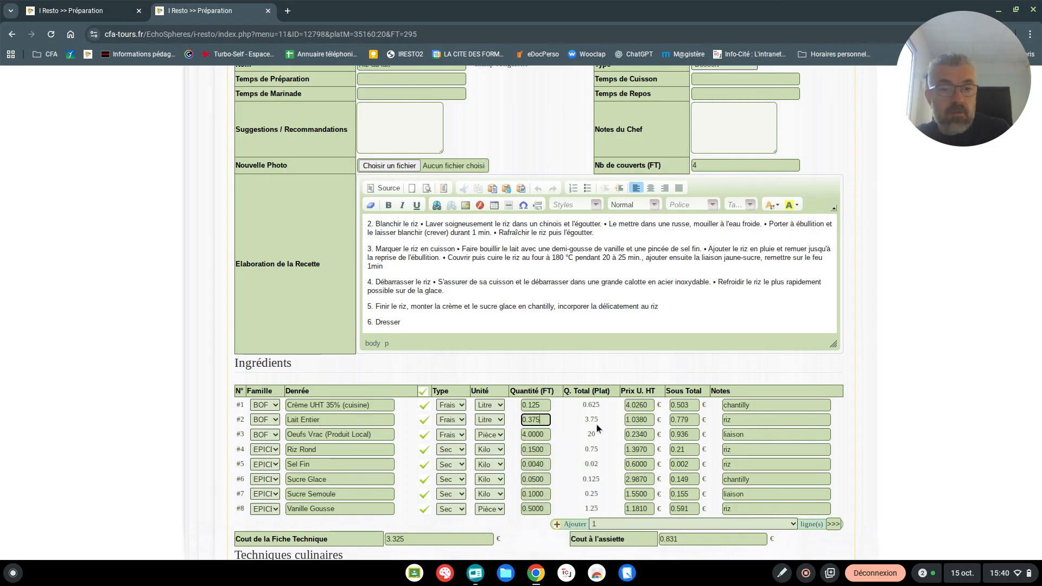
click(564, 416)
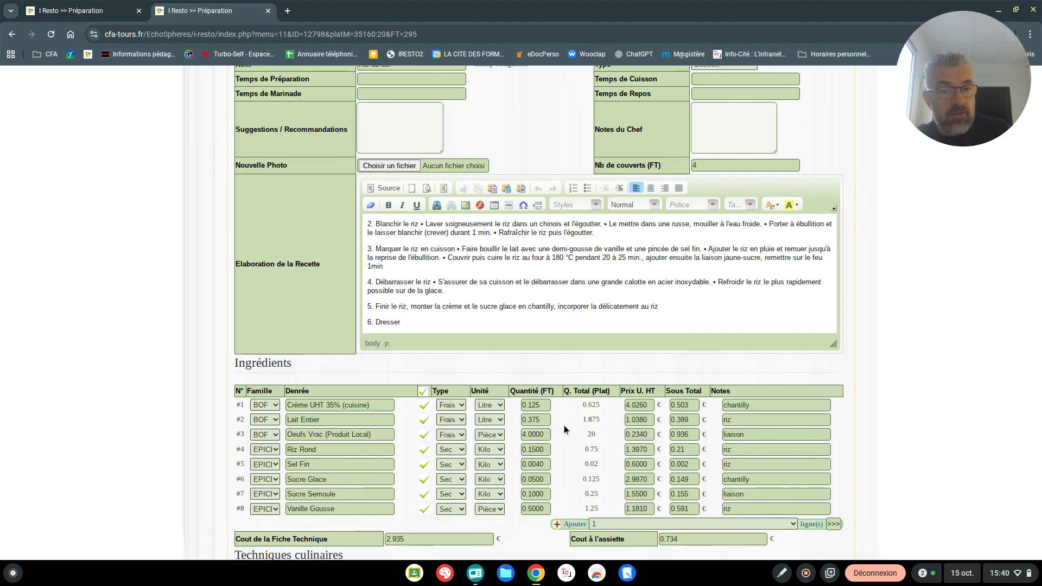
- Restore the sheet to 8 covers, with 0.250 litre of Crème UHT 35% and 0.750 litre of Lait Entier
double_click(700, 168)
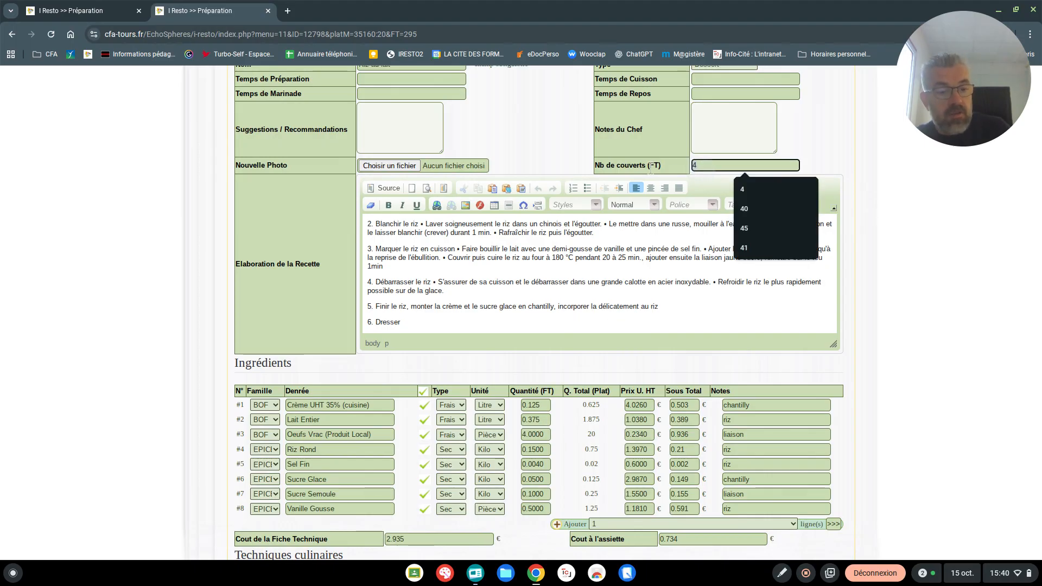
text(8)
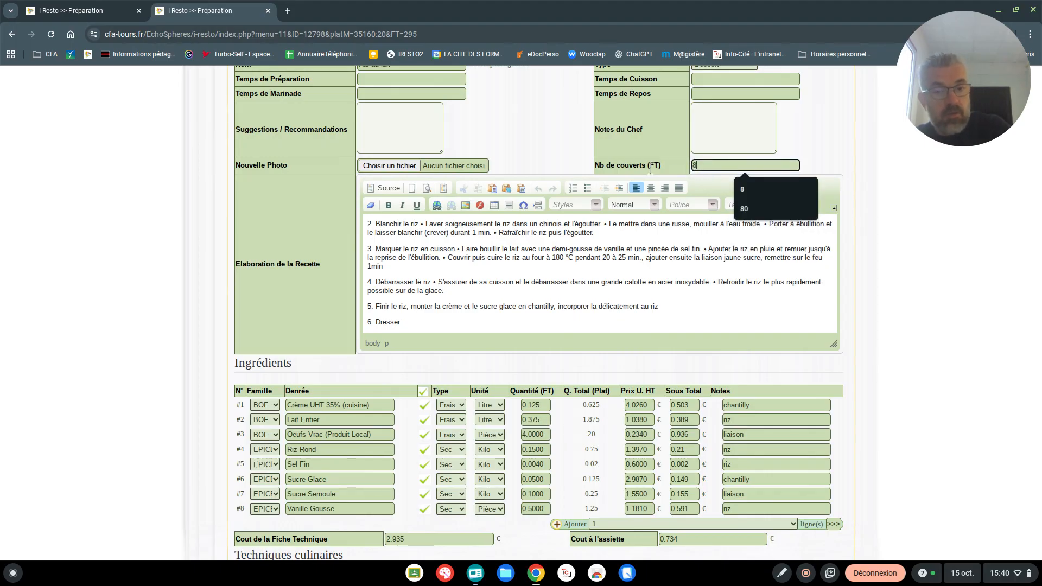
double_click(536, 405)
text(0.250)
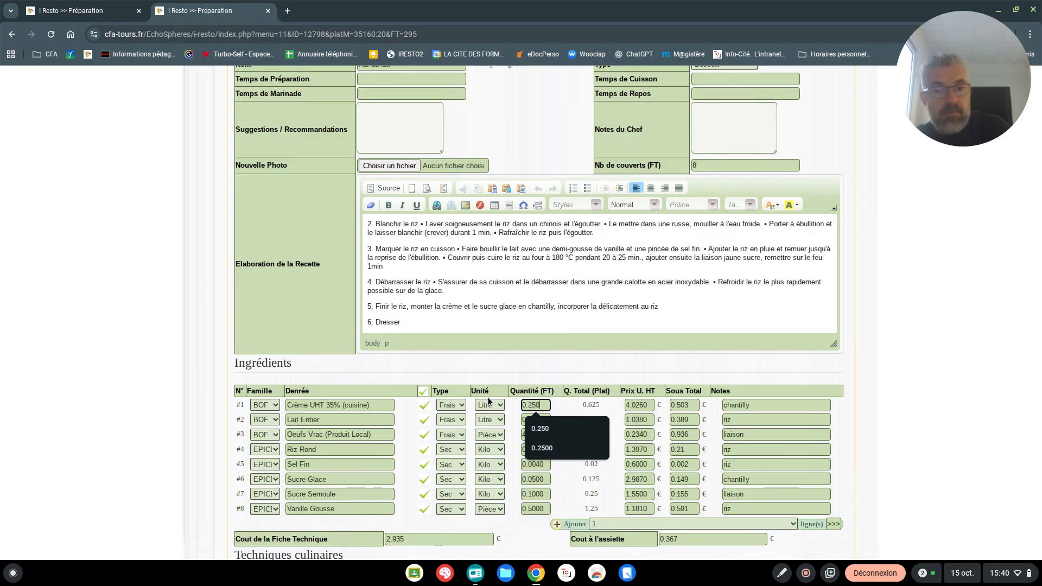
double_click(524, 419)
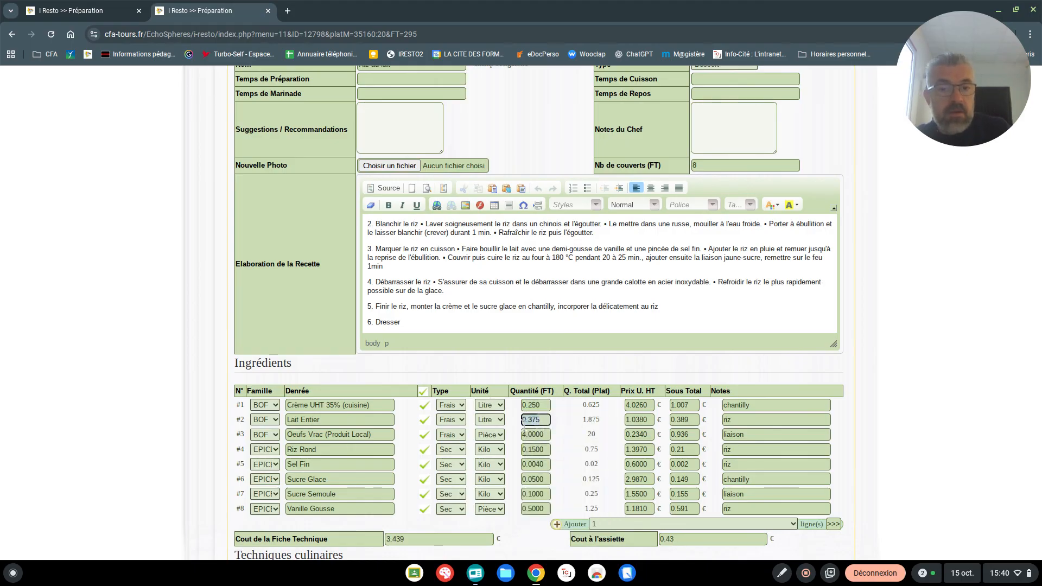
text(0.750)
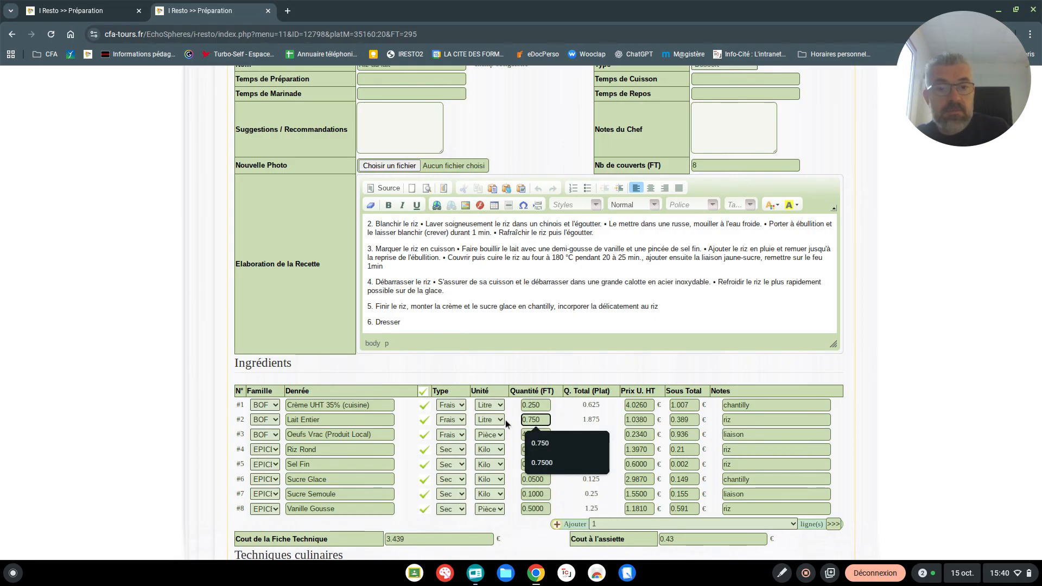
click(562, 411)
- Check the Riz au lait sheet's costs and culinary techniques, and add the dish to the service
scroll(574, 447, down, 2)
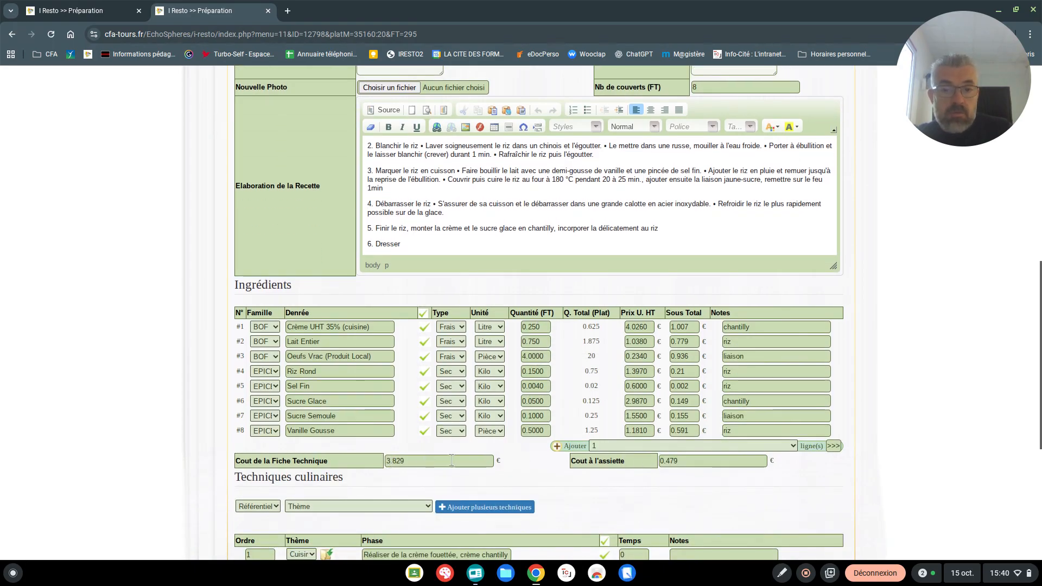
scroll(694, 460, down, 5)
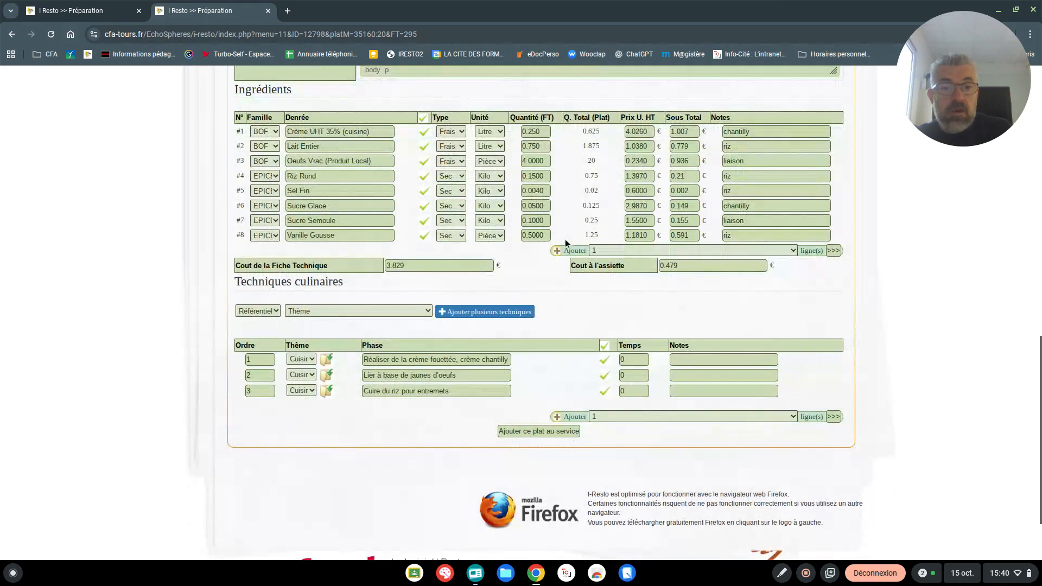
click(523, 432)
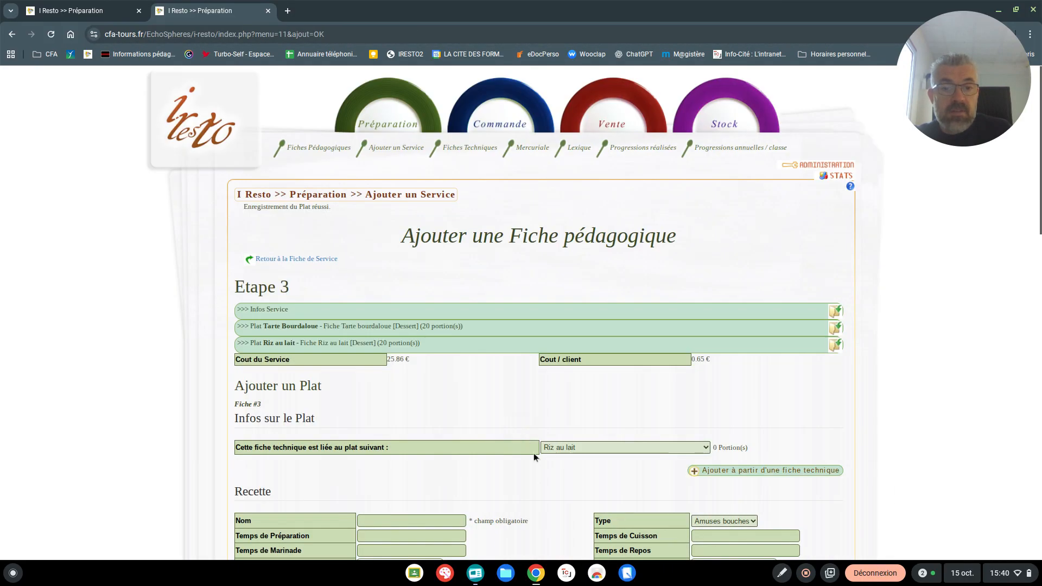
- Expand the recorded Tarte Bourdaloue dish to show its recipe details
scroll(484, 406, down, 5)
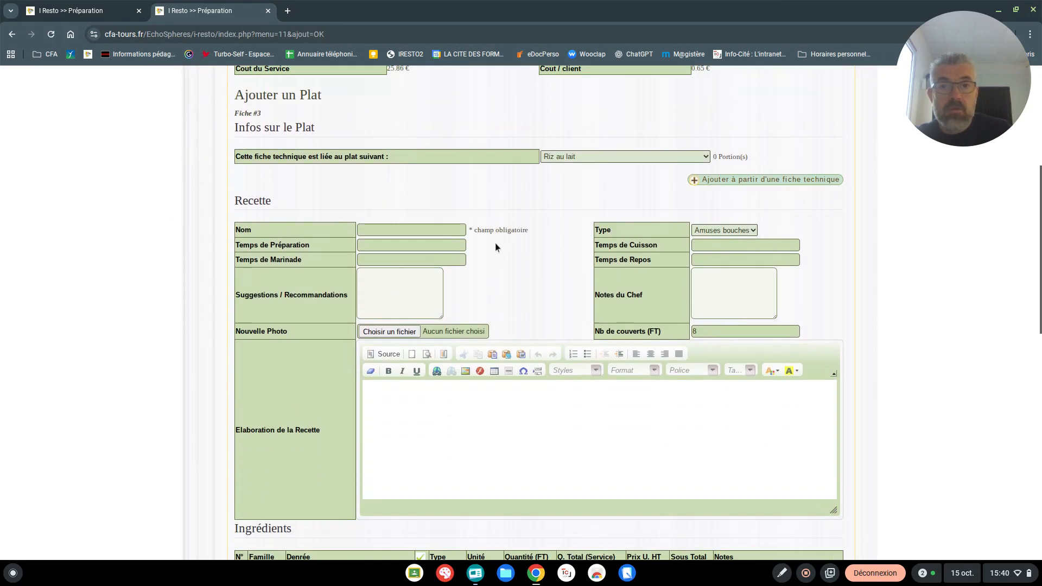
scroll(493, 242, up, 3)
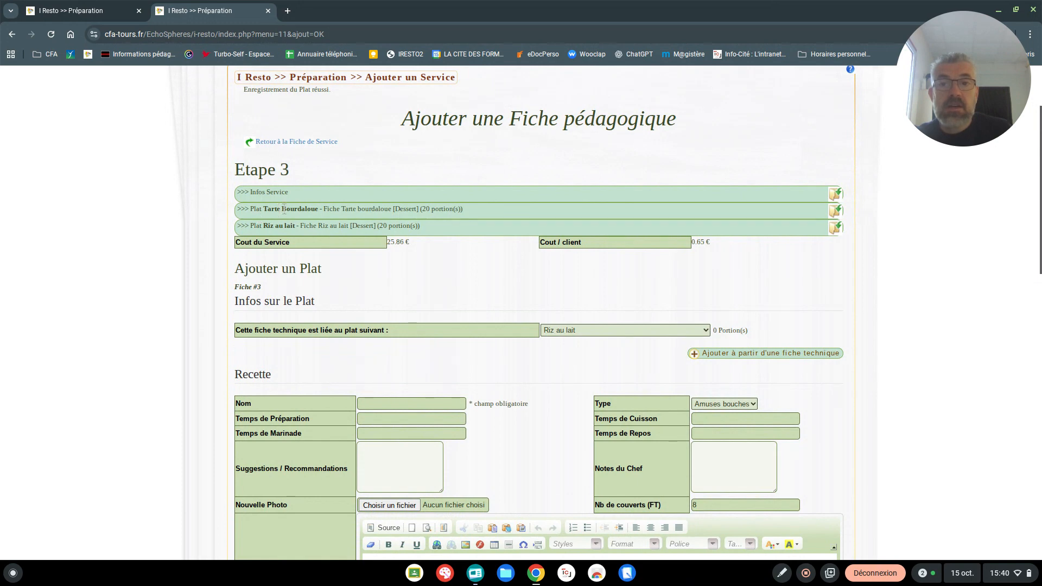
click(838, 211)
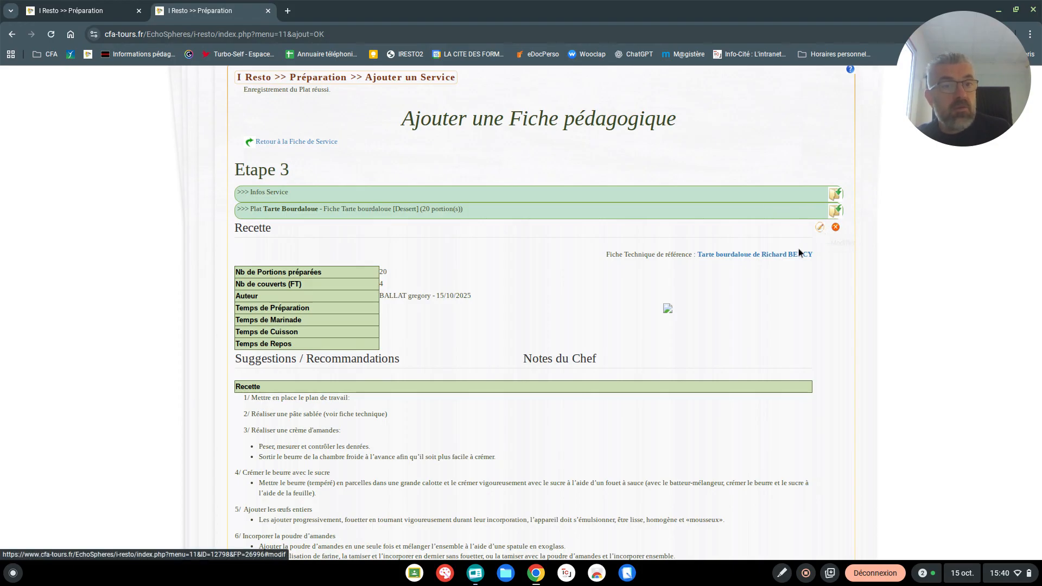
- Request deletion of the Tarte Bourdaloue dish and cancel the request
click(836, 229)
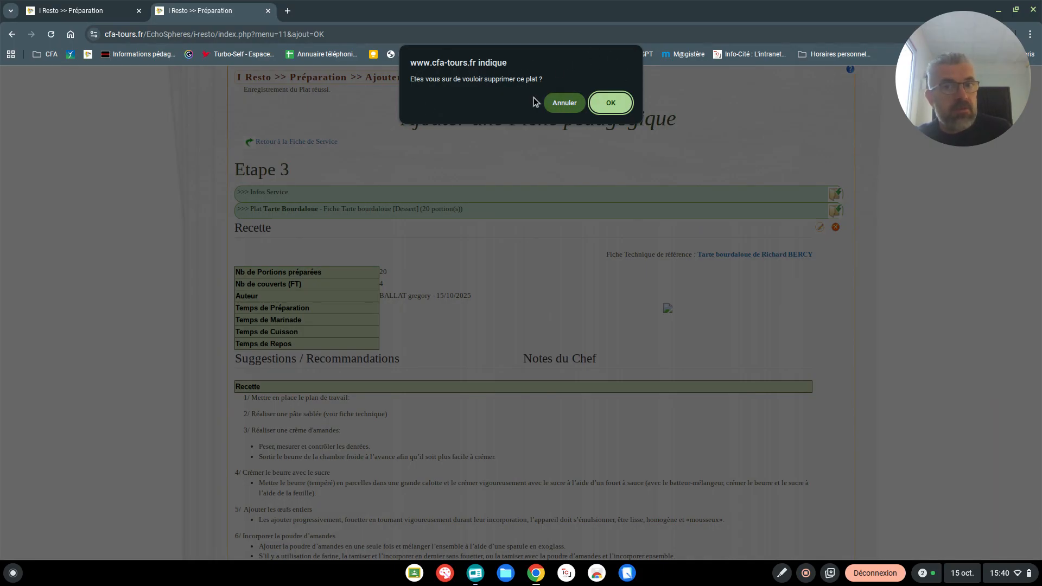
click(568, 102)
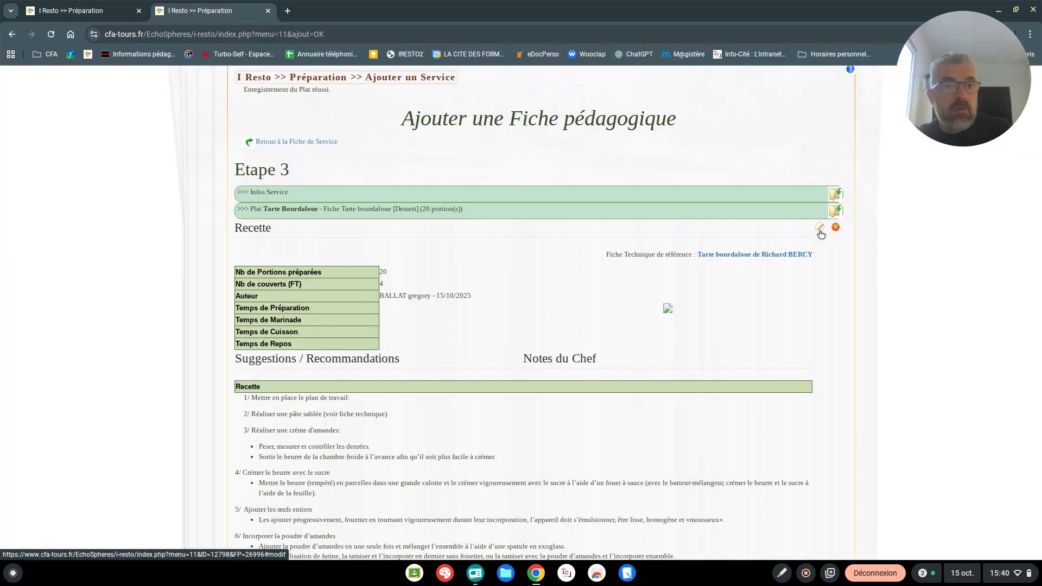
- Open the recorded Tarte Bourdaloue dish for modification, check its recipe and ingredients, and save the dish
click(820, 231)
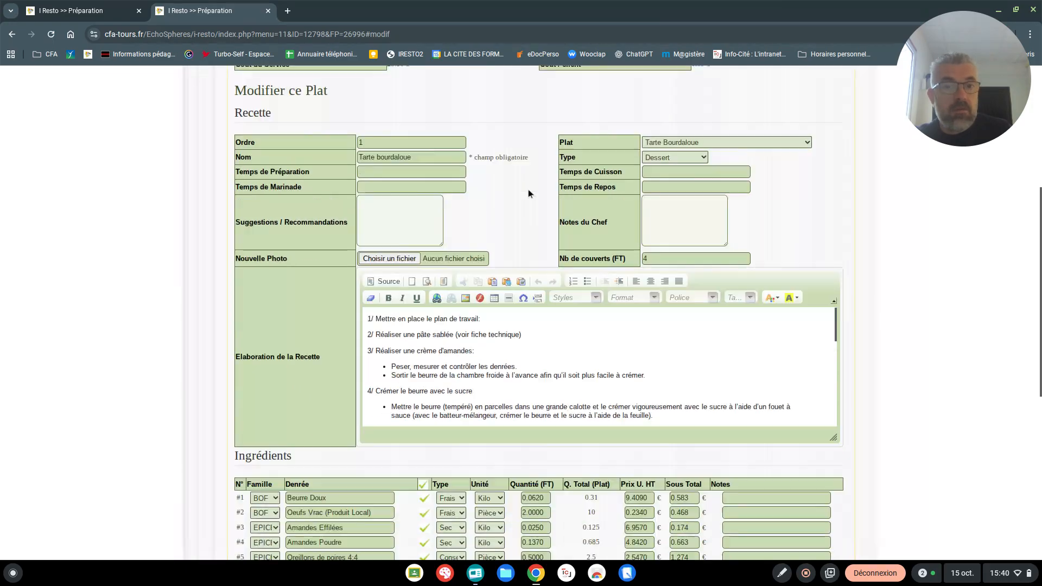
scroll(528, 189, down, 2)
scroll(528, 189, down, 5)
scroll(516, 526, down, 4)
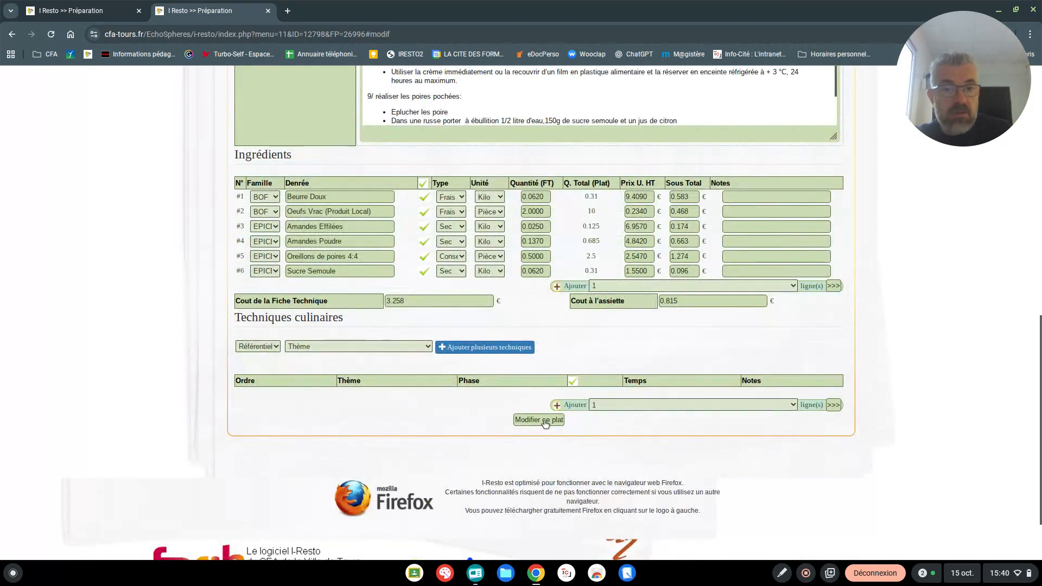
click(544, 421)
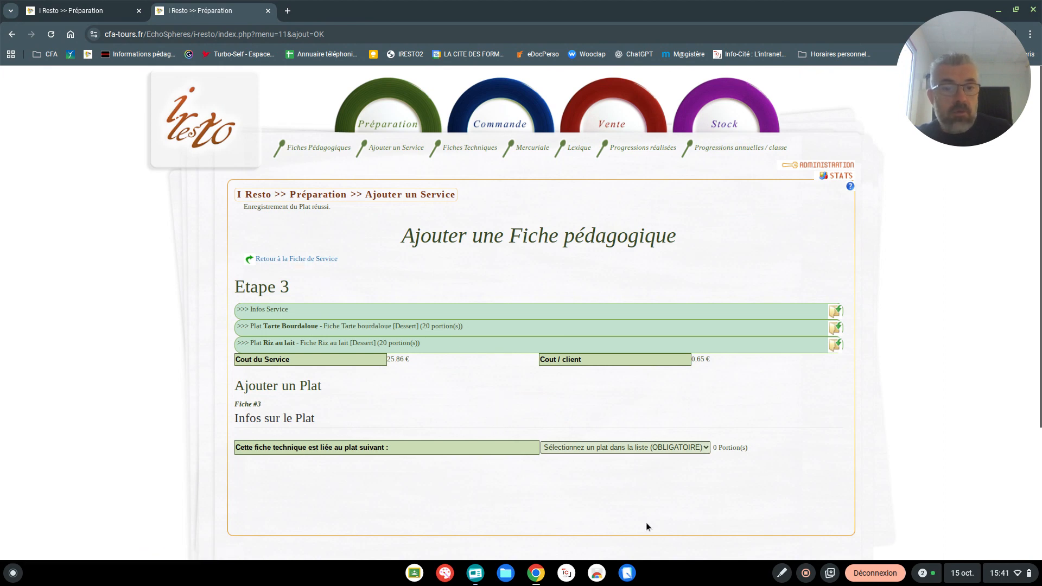
- Return to the service sheet, mark the 13/10/2025 service as ready, and acknowledge the notice
click(315, 260)
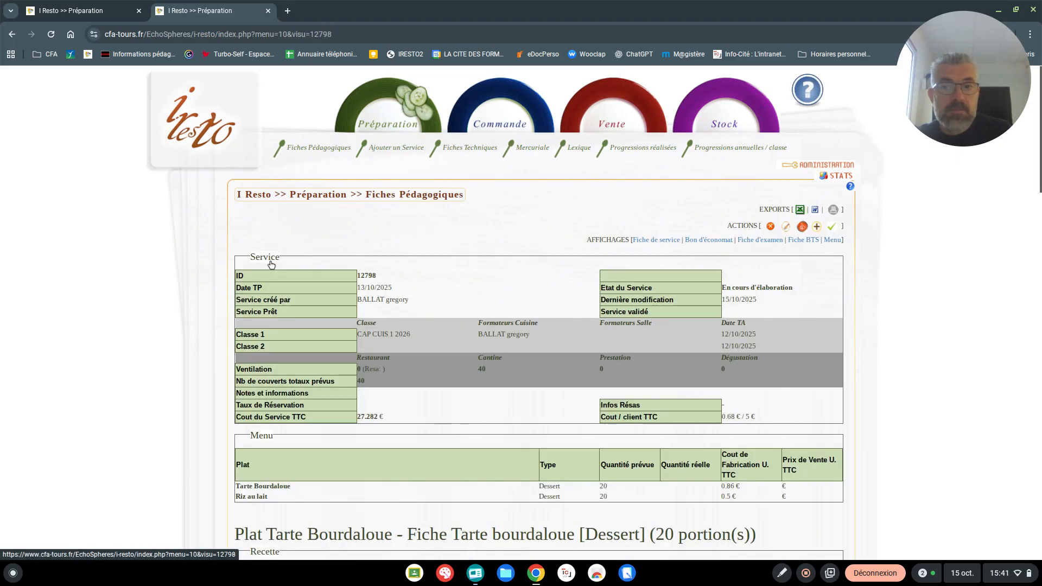
click(801, 228)
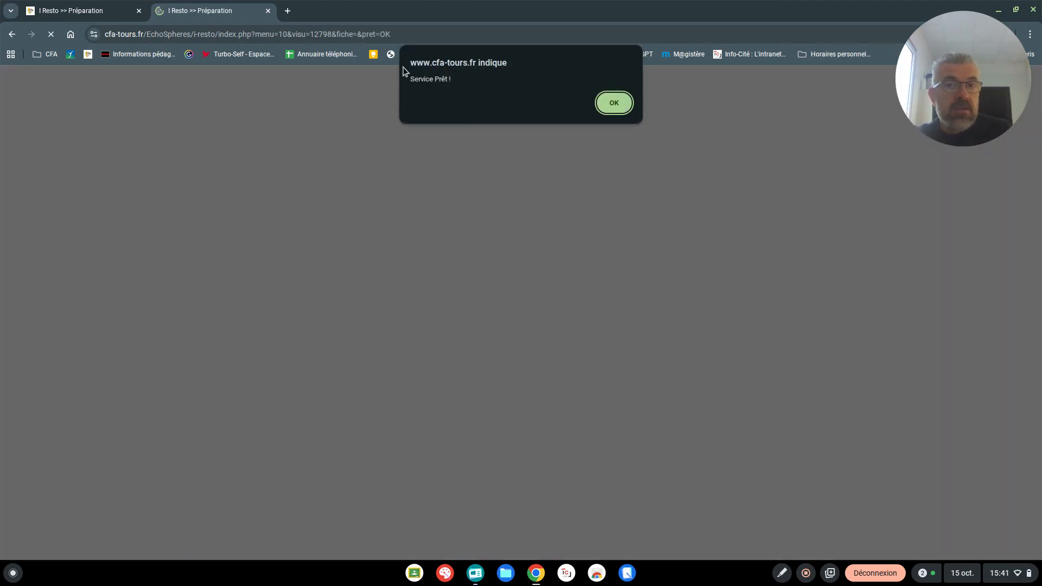
click(614, 103)
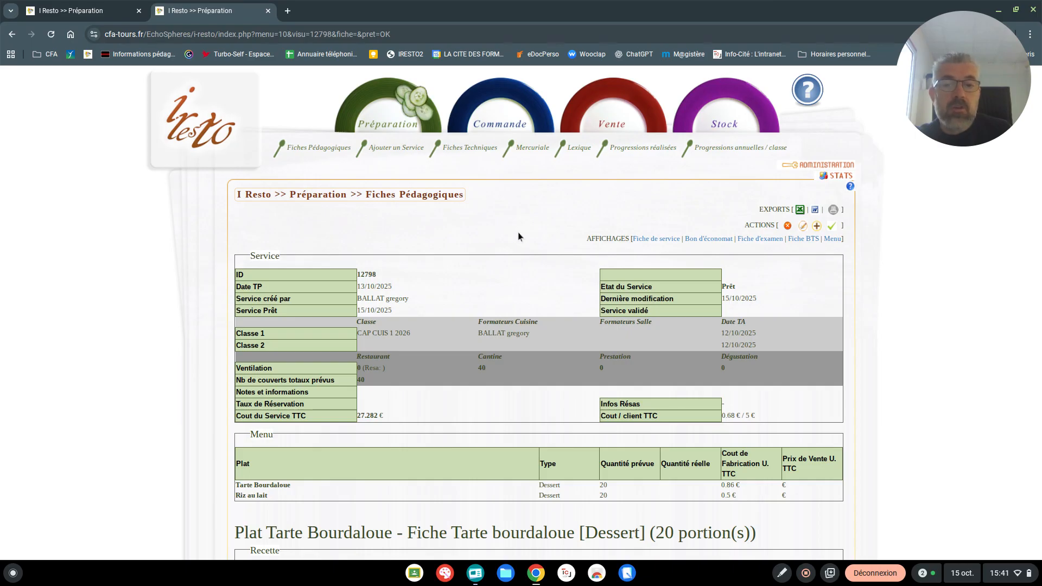
- Review the service sheet's general information, menu and Tarte Bourdaloue recipe
scroll(521, 320, down, 1)
scroll(552, 313, up, 1)
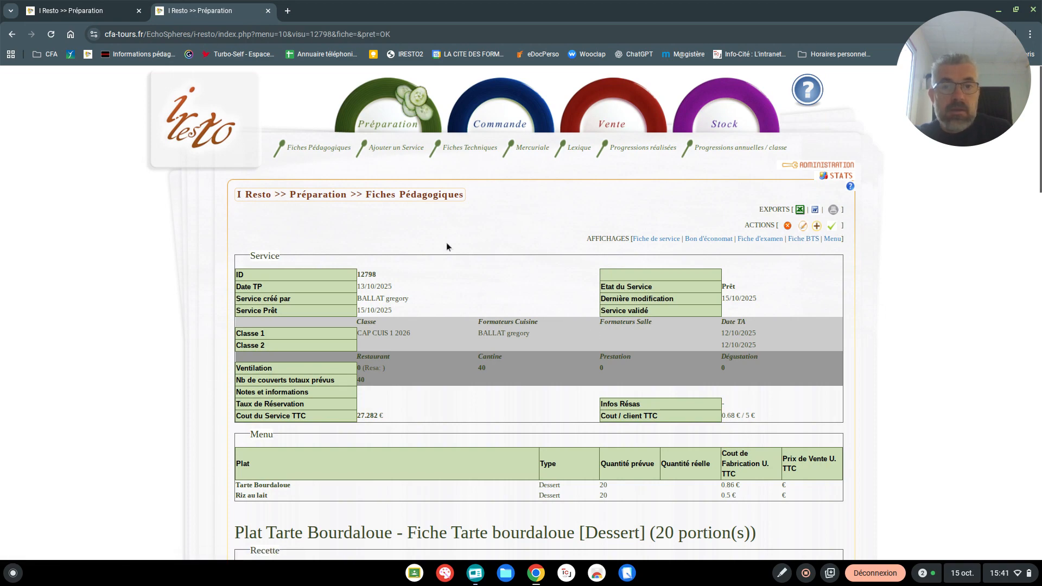
scroll(546, 233, down, 9)
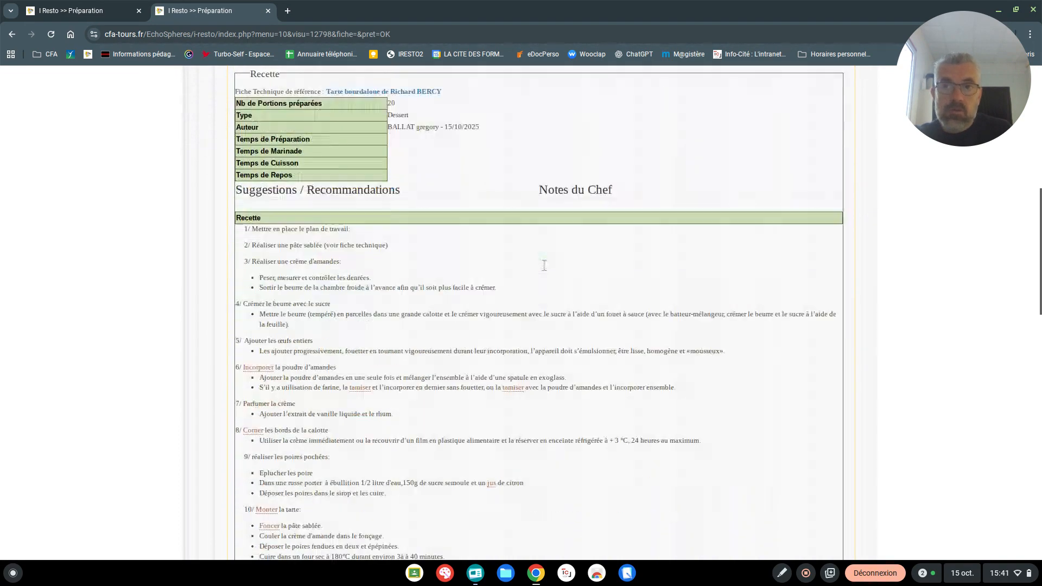
scroll(547, 267, up, 7)
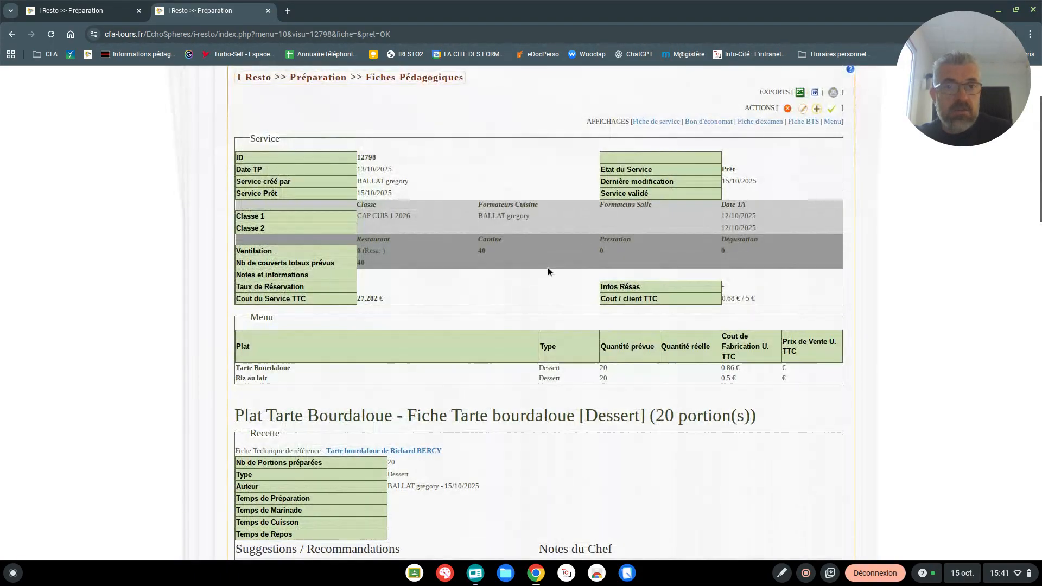
scroll(548, 267, up, 2)
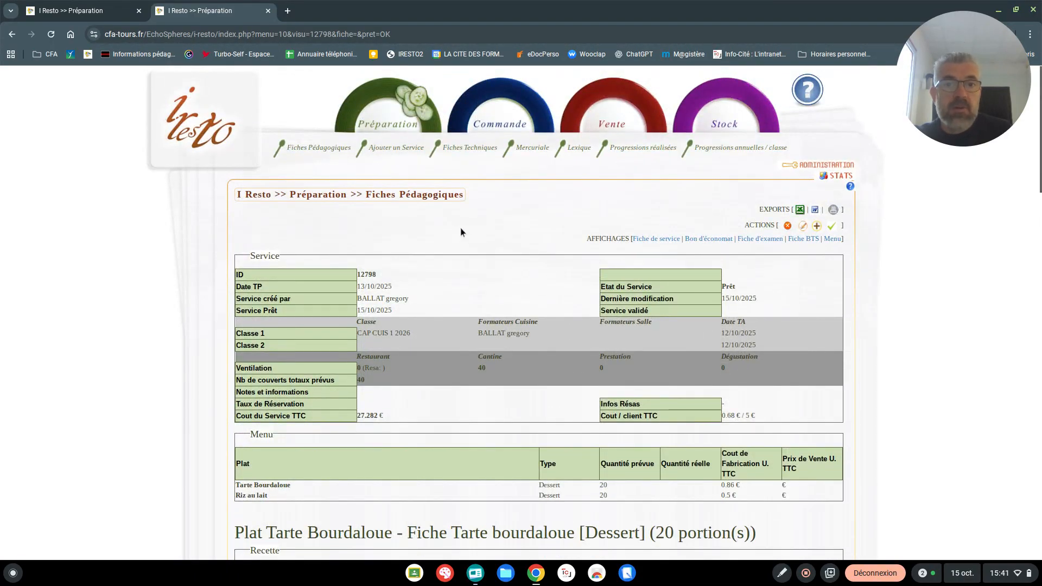